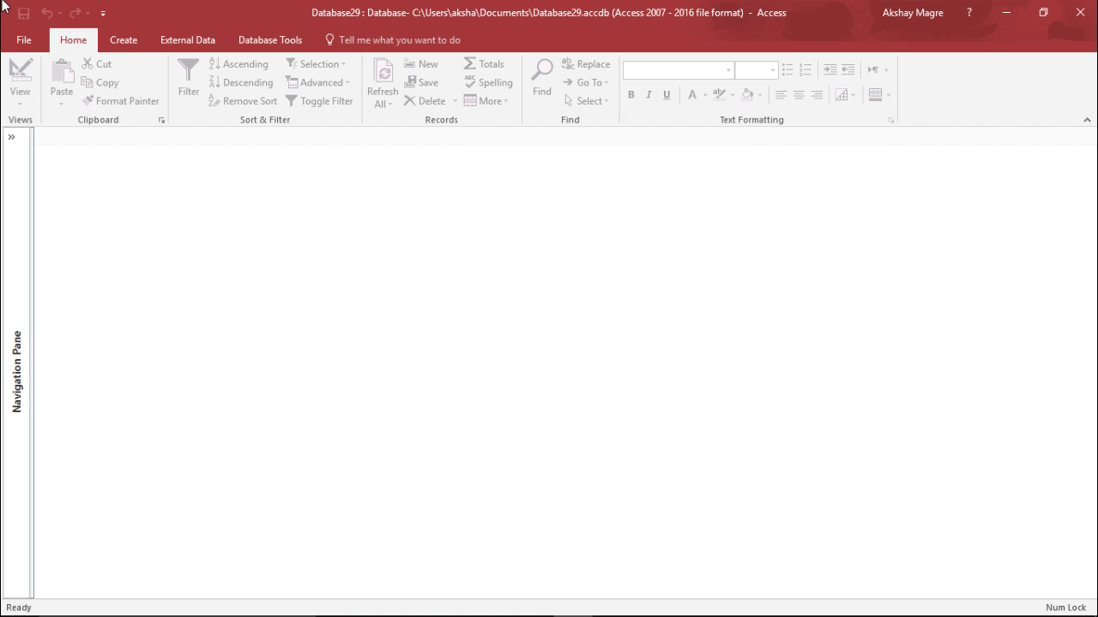
Create a new blank database, Database30.accdb, which opens with an empty Table1
left_click(25, 39)
left_click(34, 103)
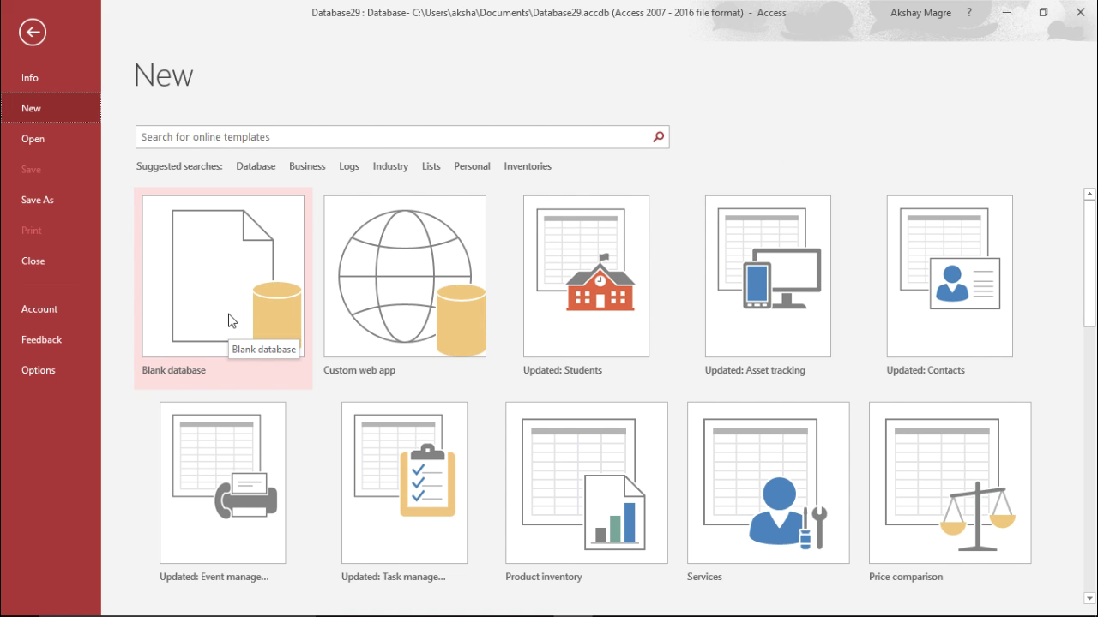
left_click(203, 279)
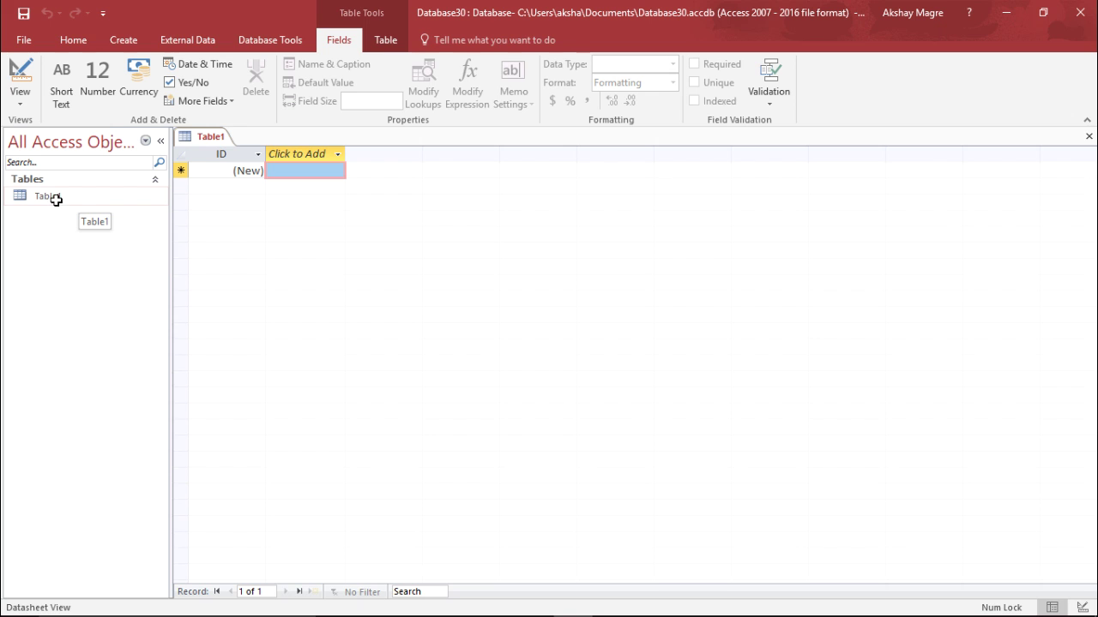
Select Table1, collapse and re-expand the Navigation Pane, and show the Home ribbon commands
left_click(47, 200)
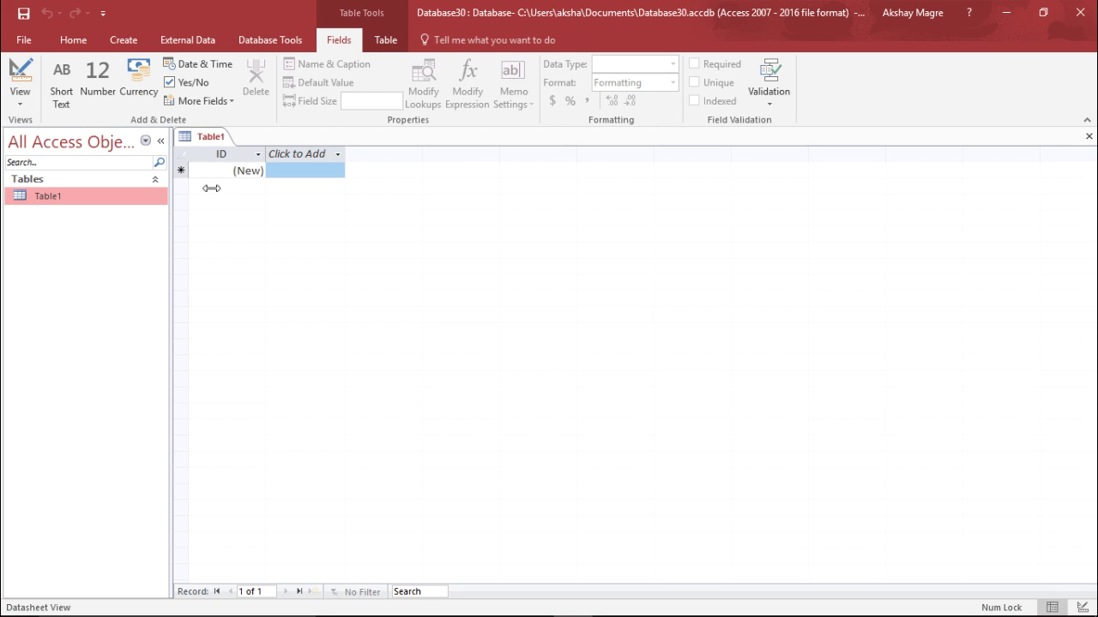
left_click(161, 141)
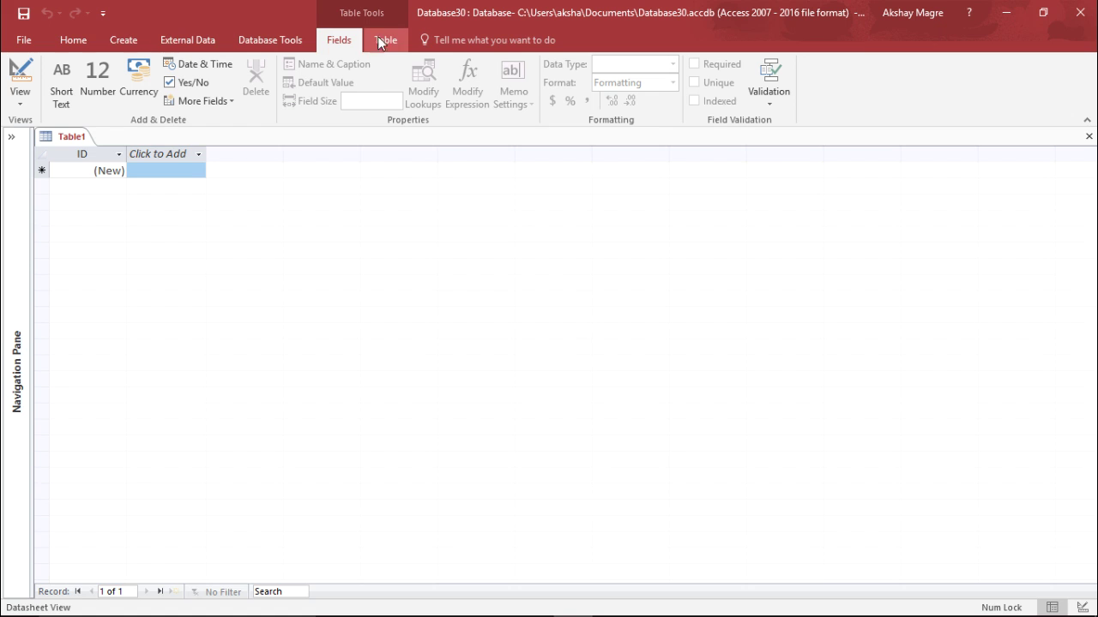
left_click(85, 40)
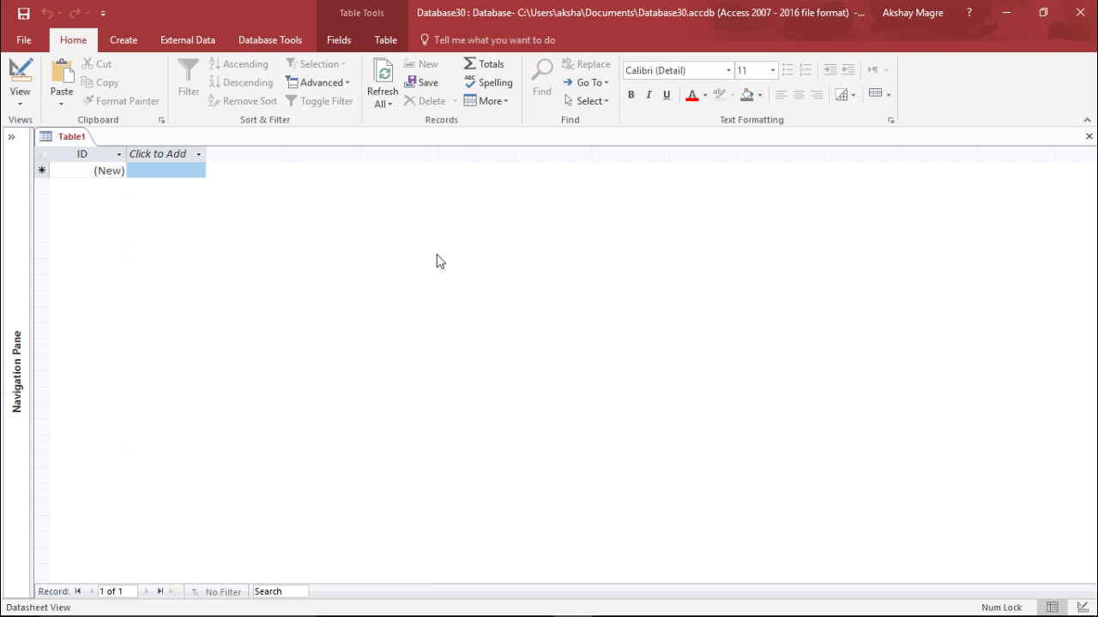
left_click(277, 222)
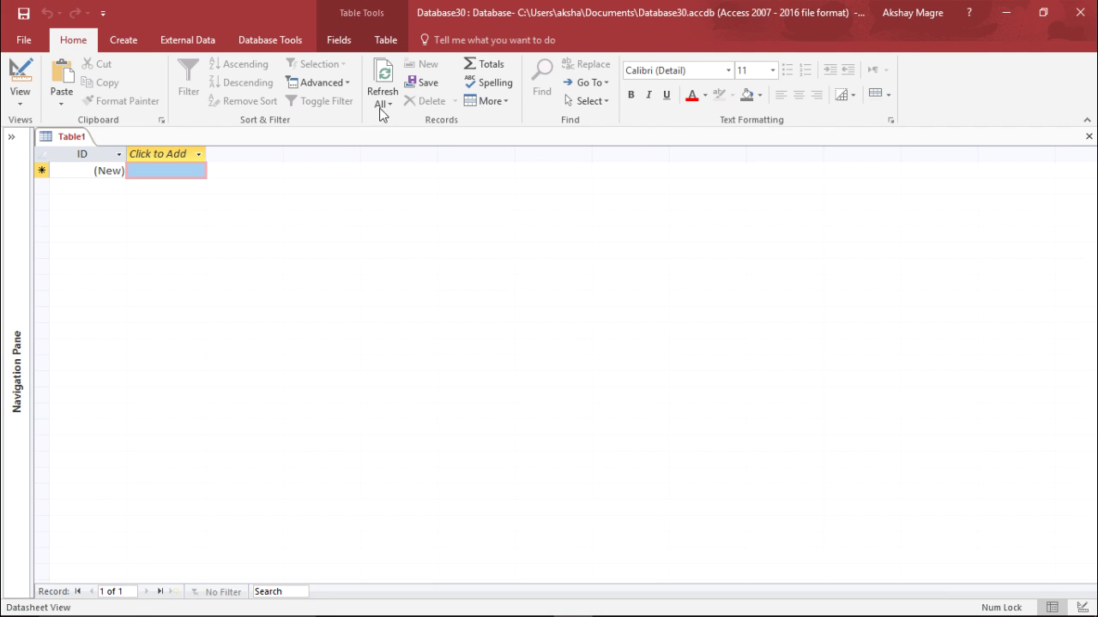
left_click(11, 136)
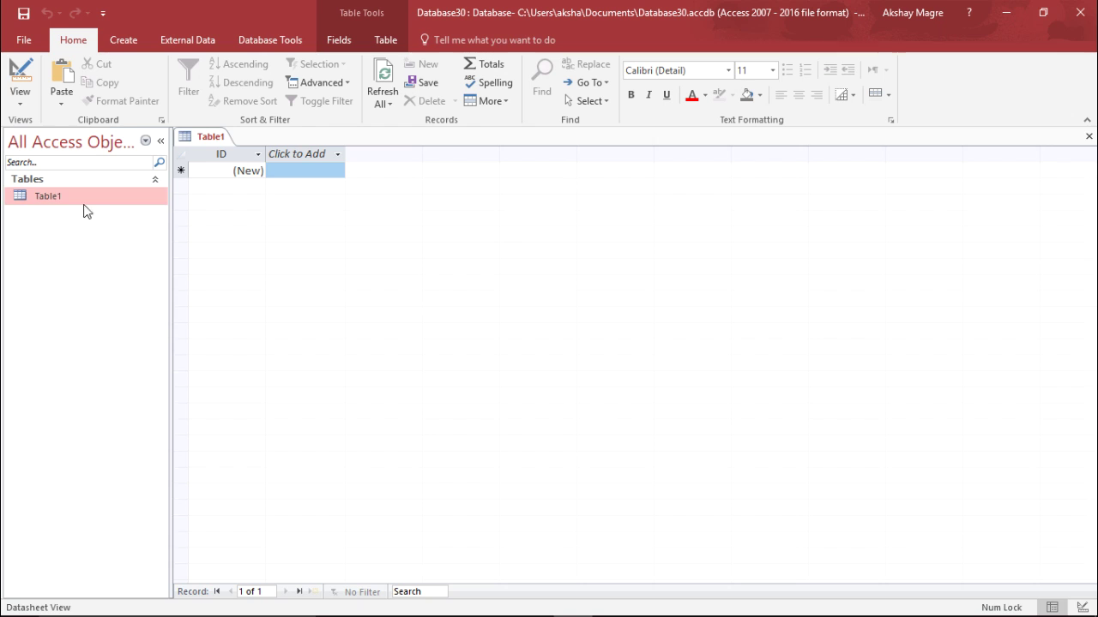
left_click(41, 199)
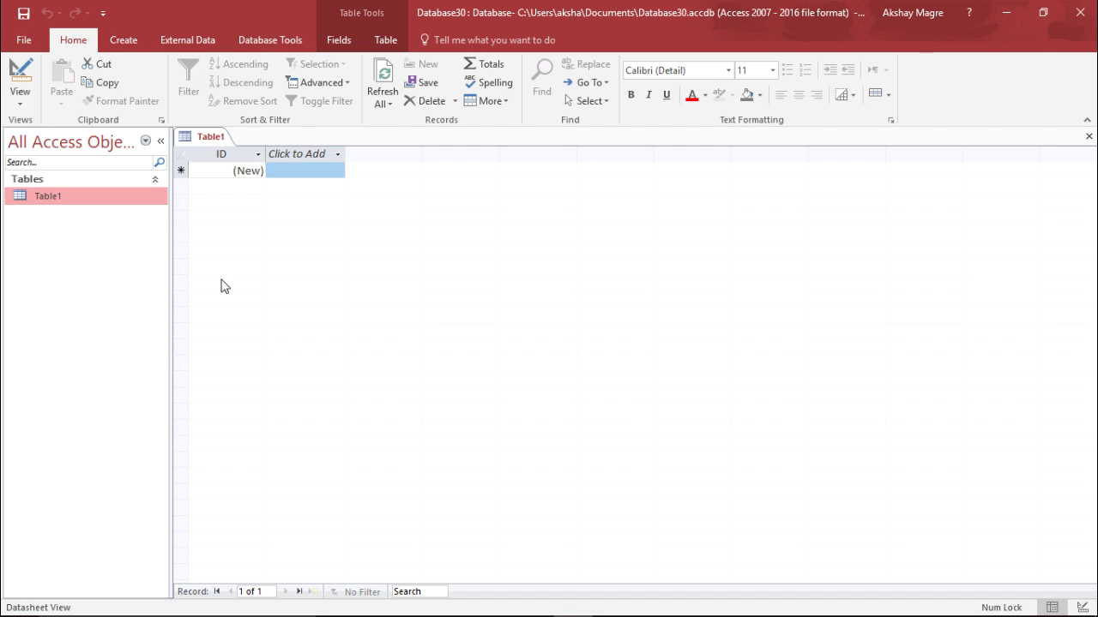
left_click(336, 172)
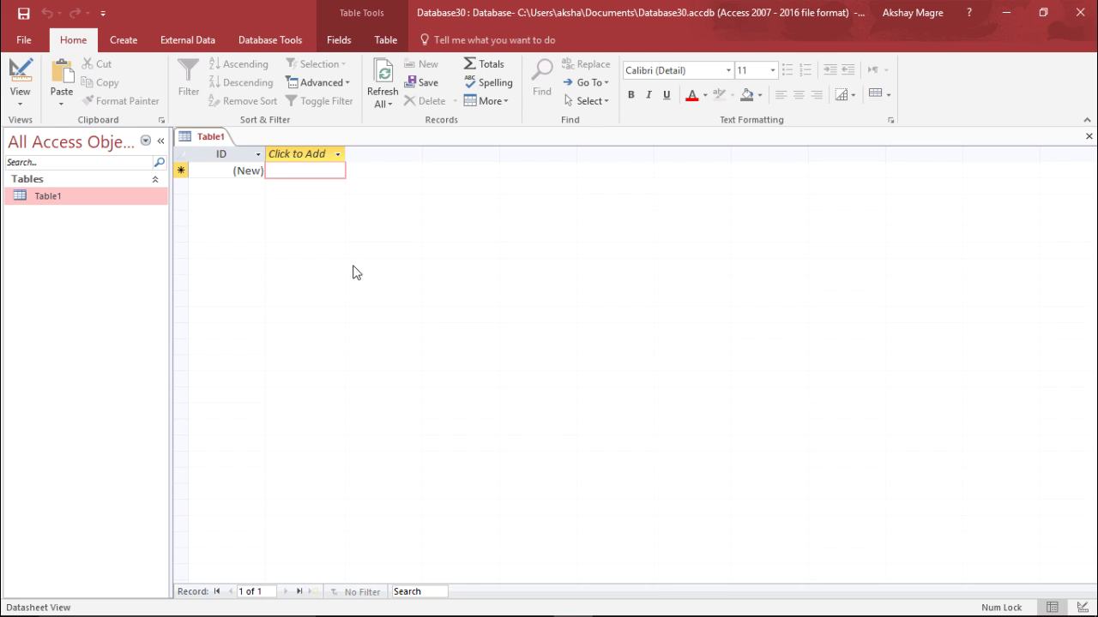
Collapse the Navigation Pane and bring up Table1's Datasheet/Design view choices
left_click(161, 141)
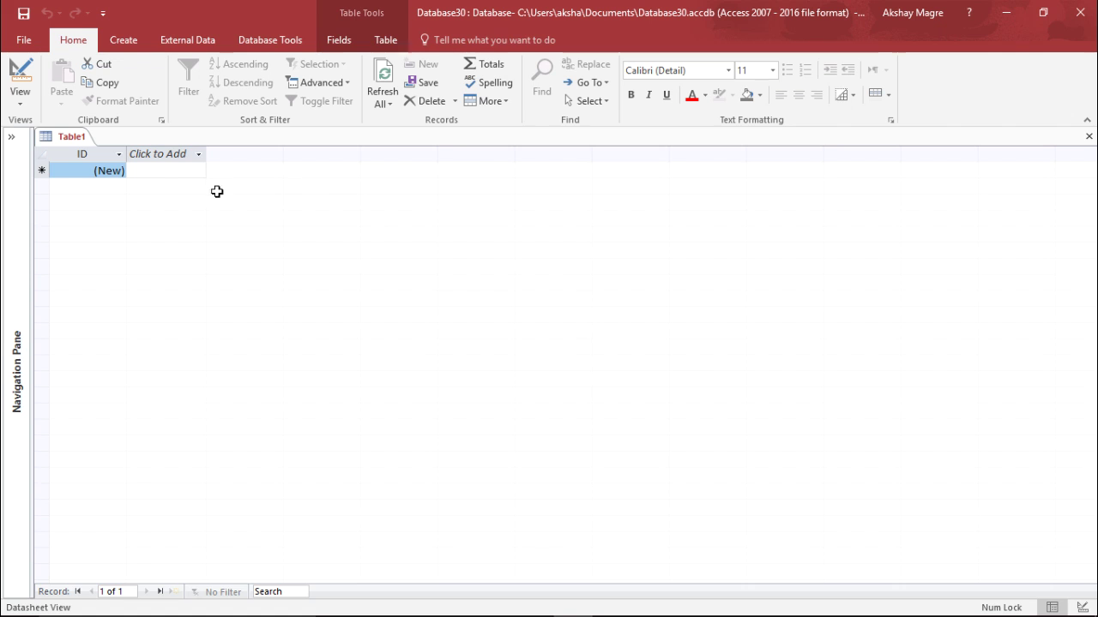
left_click(186, 155)
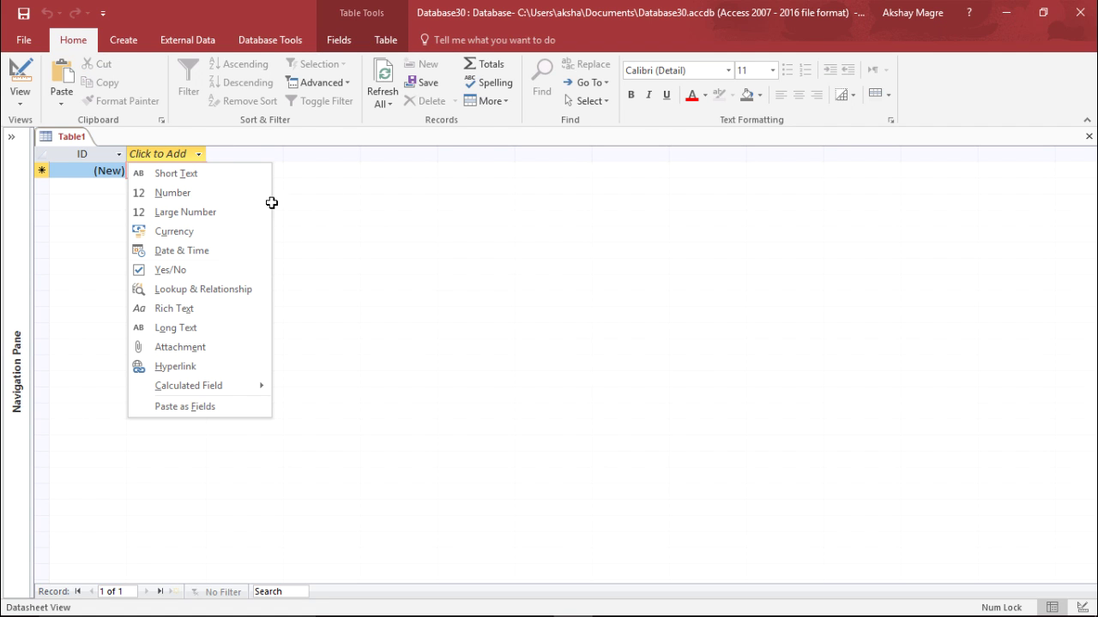
left_click(537, 306)
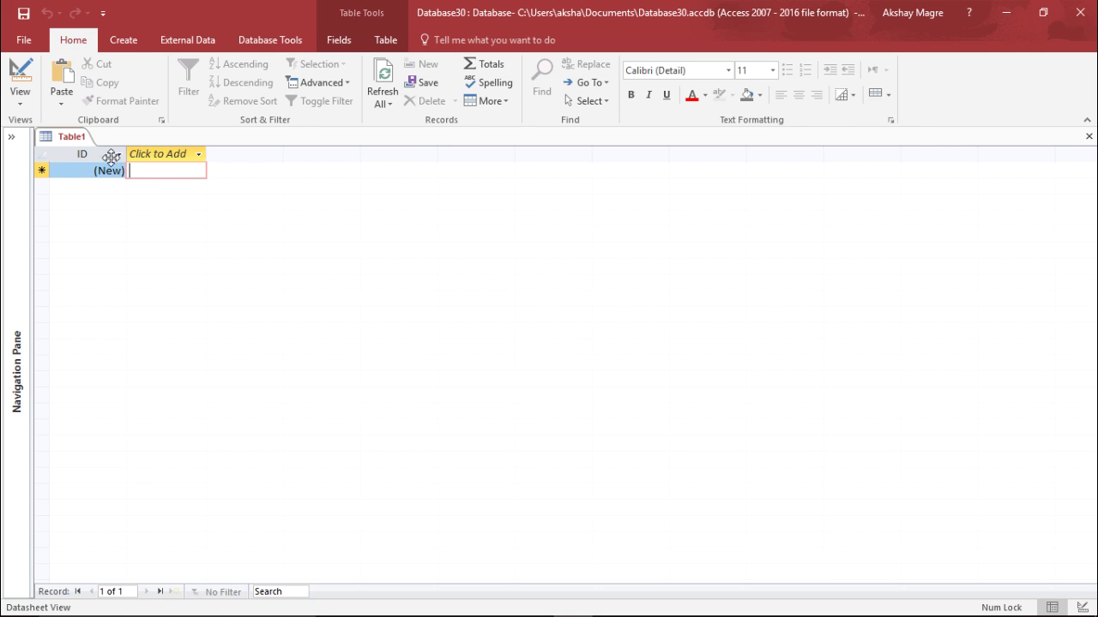
left_click(24, 105)
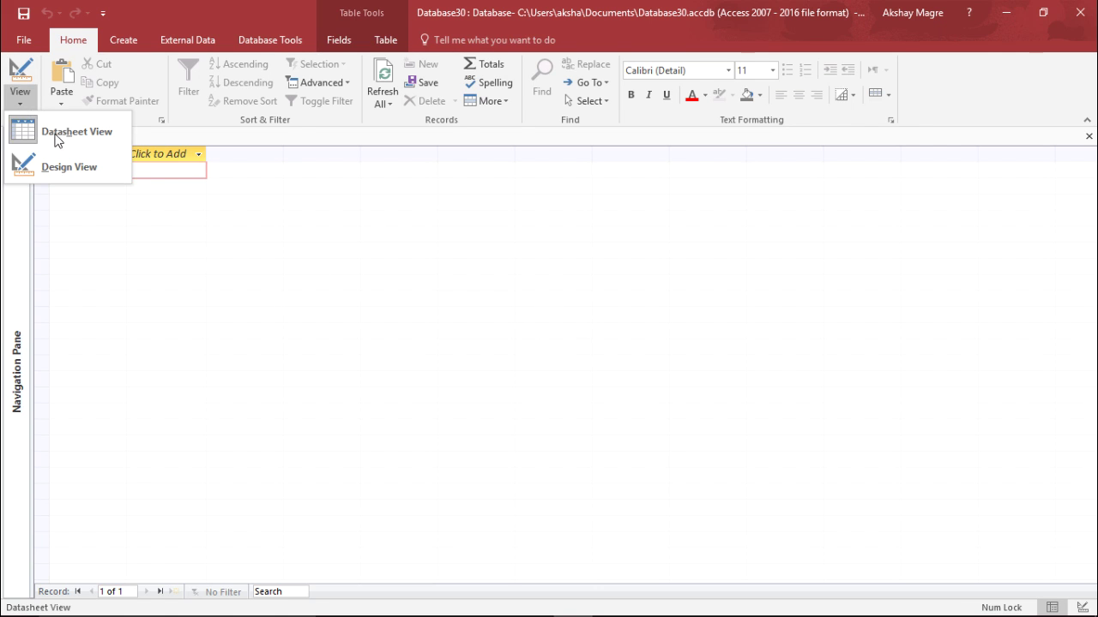
Switch Table1 to Design View, saving it under the name Customer
left_click(94, 169)
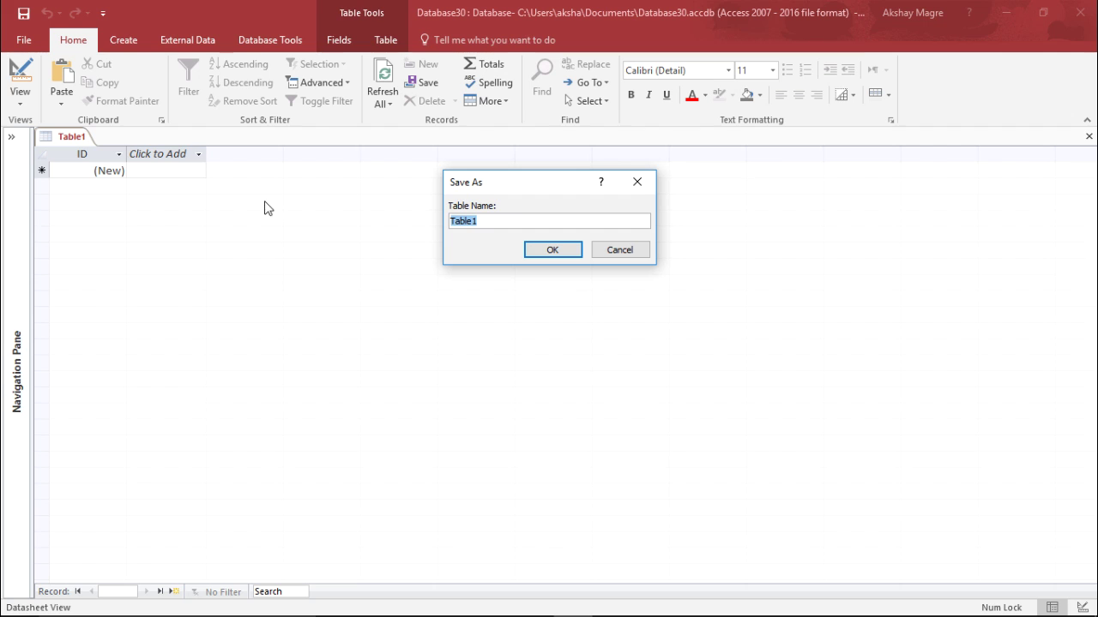
left_click_drag(533, 189, 538, 183)
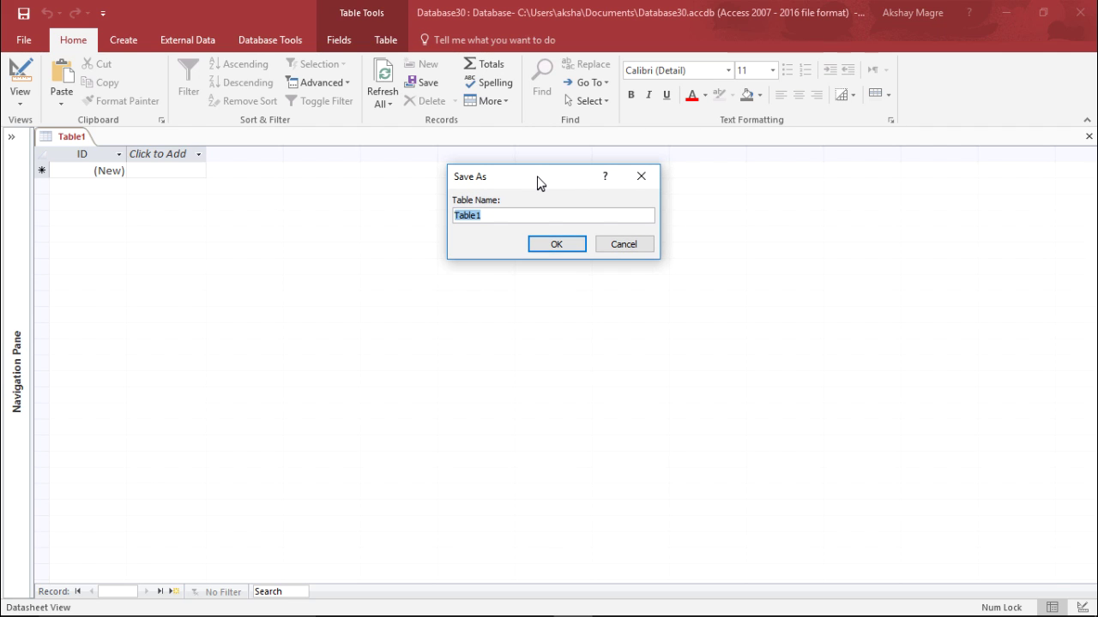
type("SampleData")
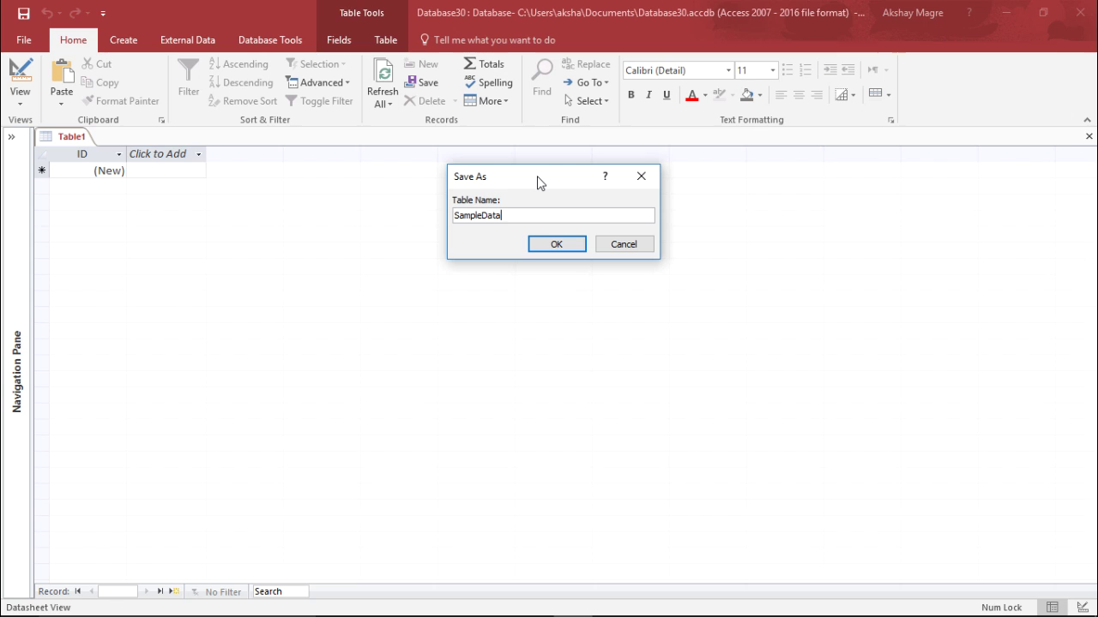
key("BackSpace")
key("BackSpace")
key("BackSpace")
key("BackSpace")
key("BackSpace")
key("BackSpace")
key("BackSpace")
key("BackSpace")
key("BackSpace")
key("BackSpace")
left_click(574, 244)
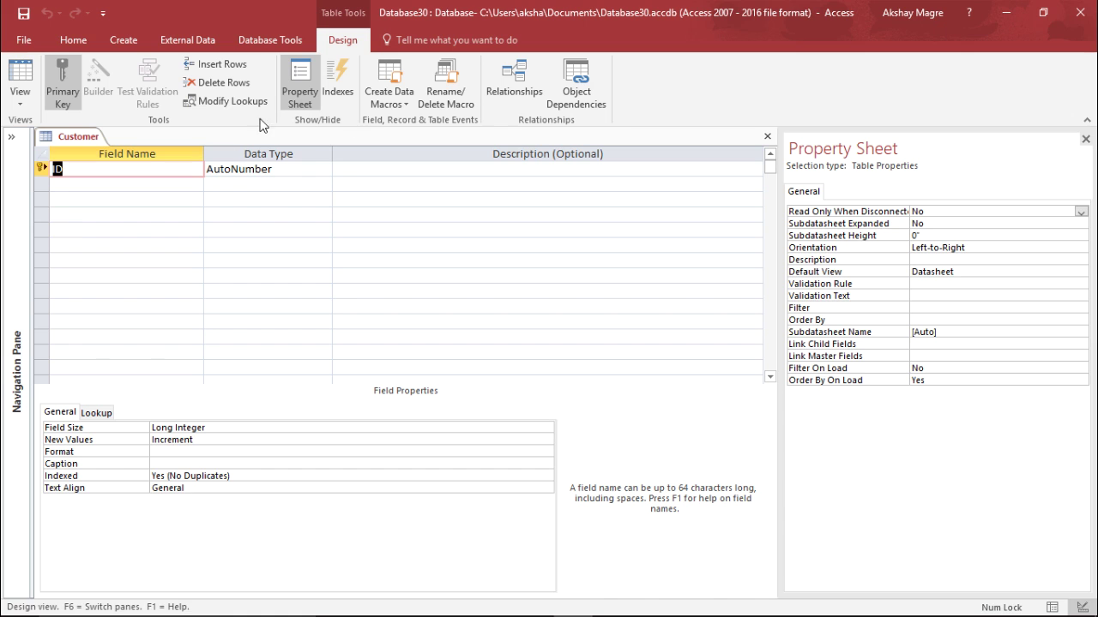
left_click(21, 101)
left_click(48, 137)
left_click(20, 101)
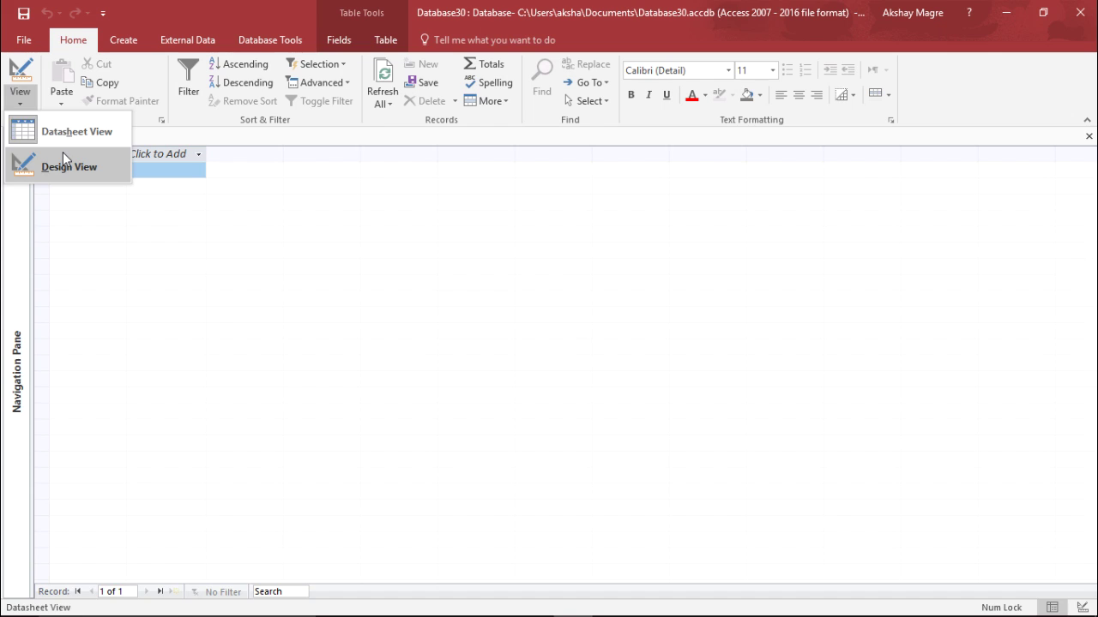
left_click(49, 166)
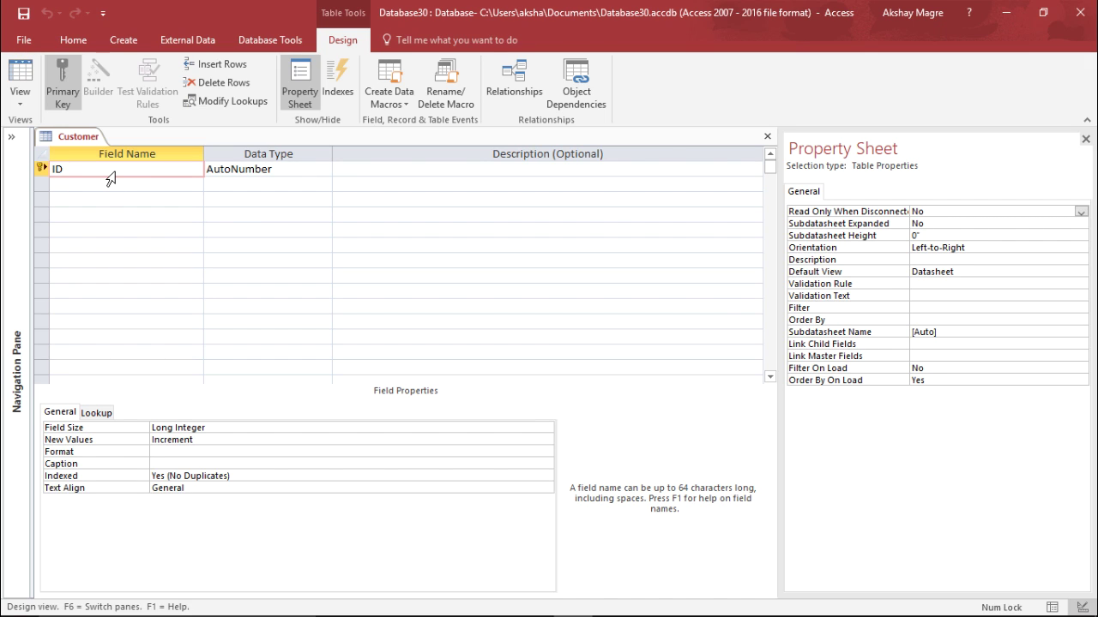
right_click(43, 164)
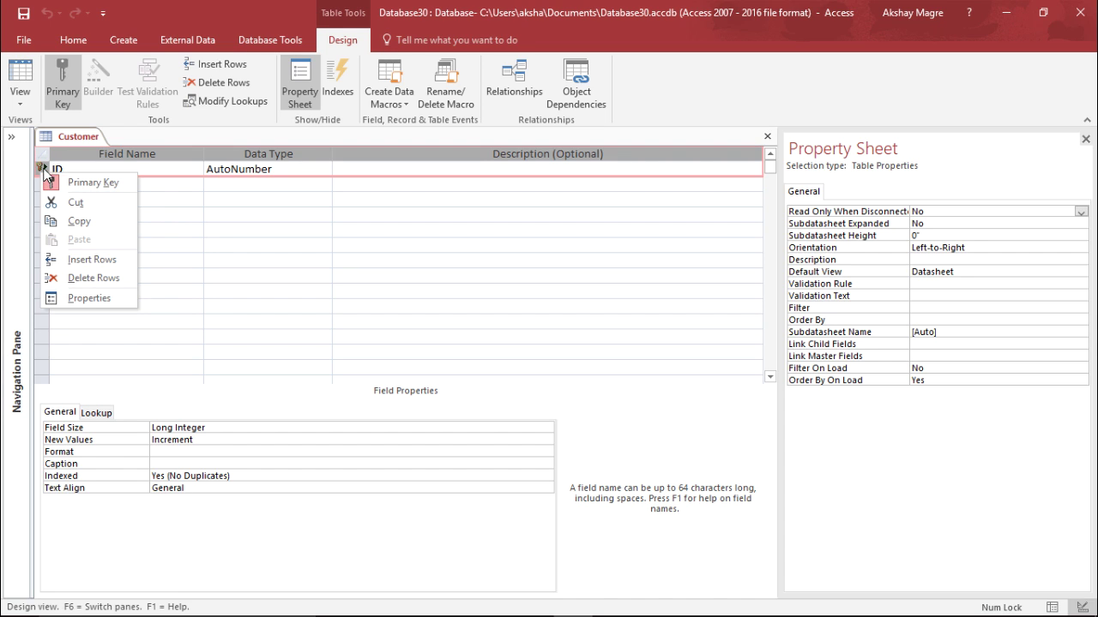
left_click(148, 195)
left_click(133, 182)
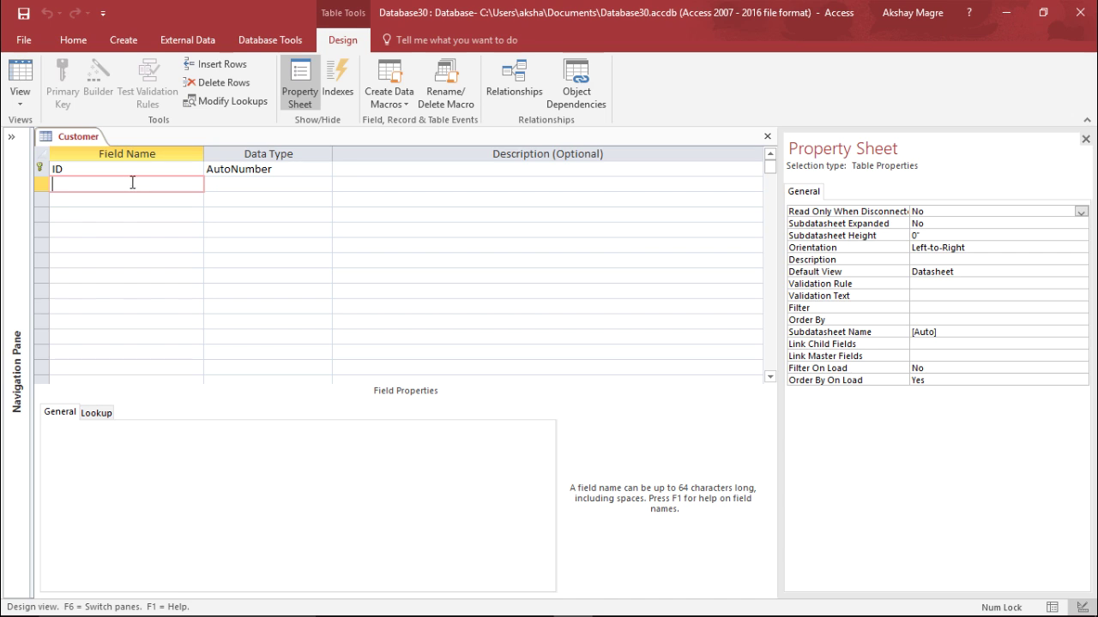
right_click(45, 186)
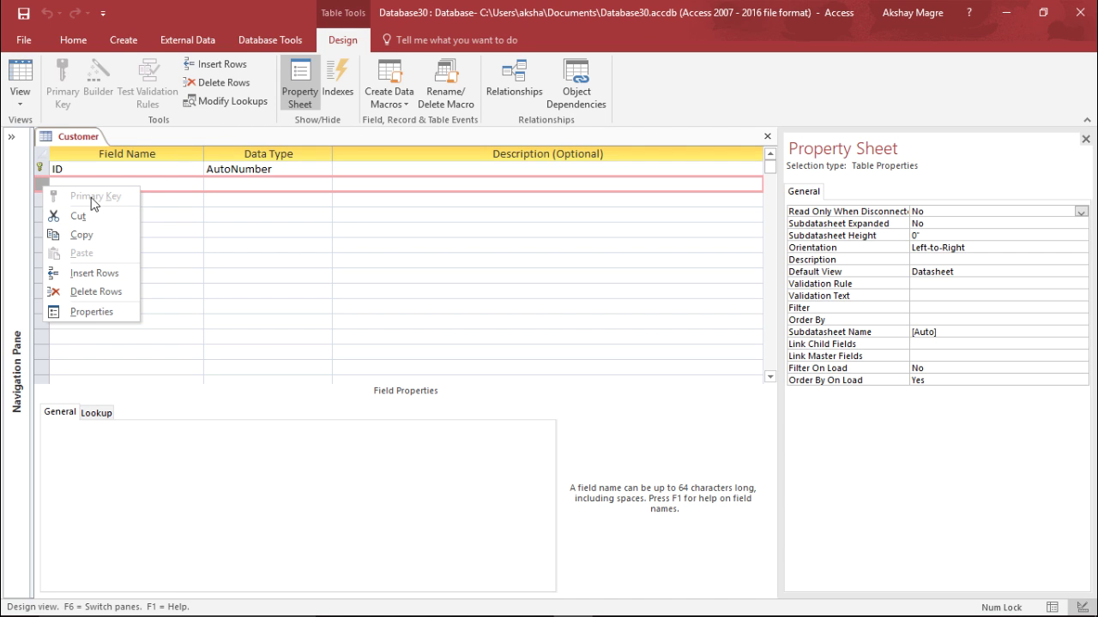
left_click(169, 185)
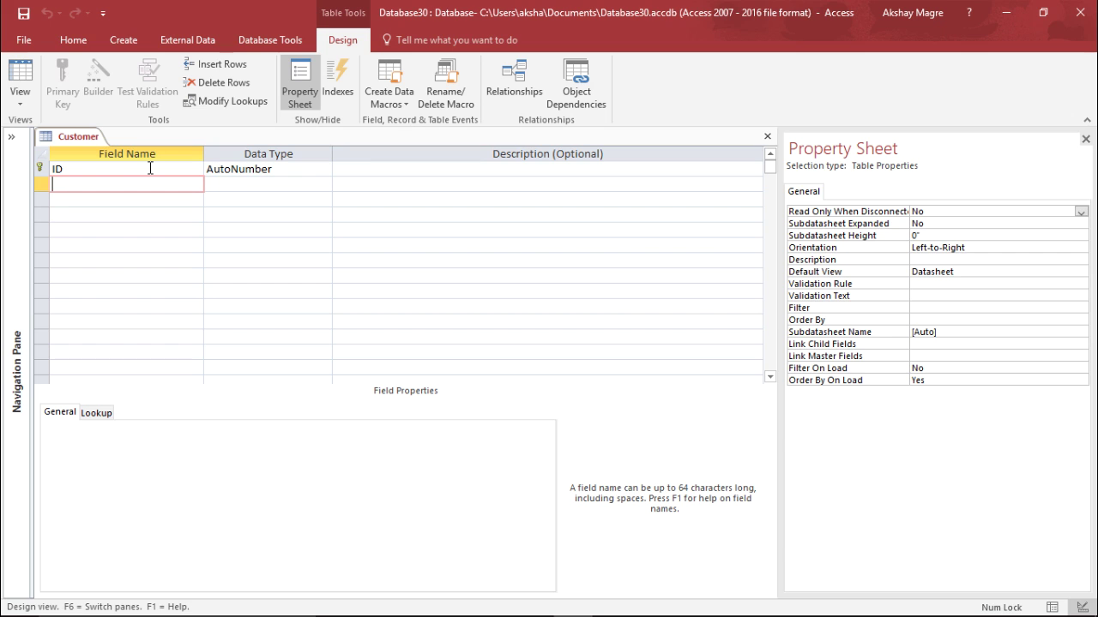
left_click(244, 169)
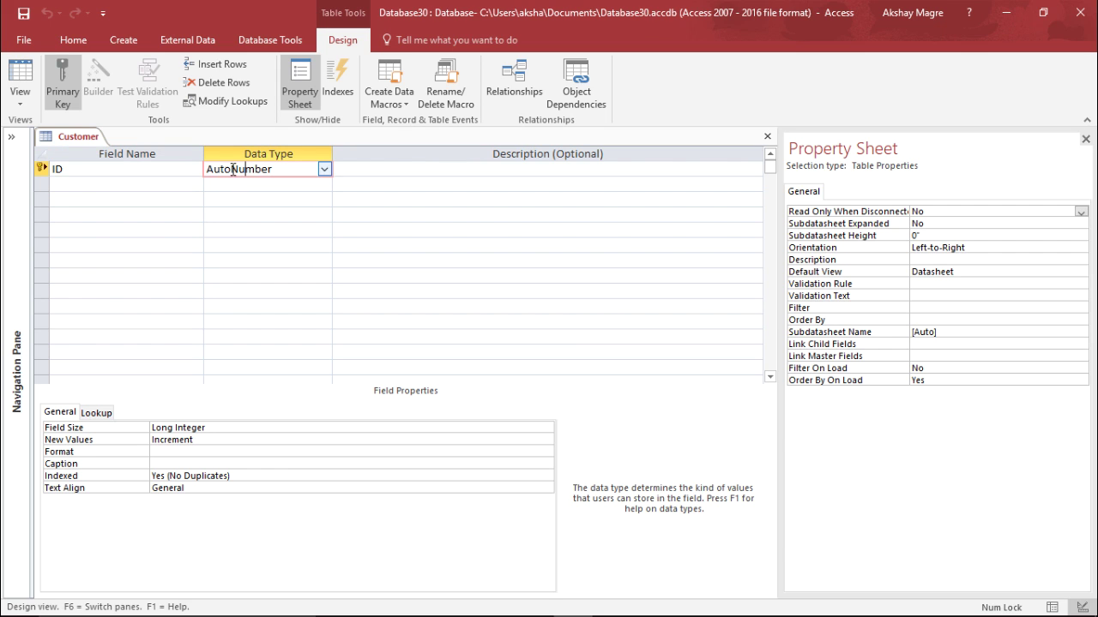
left_click(324, 170)
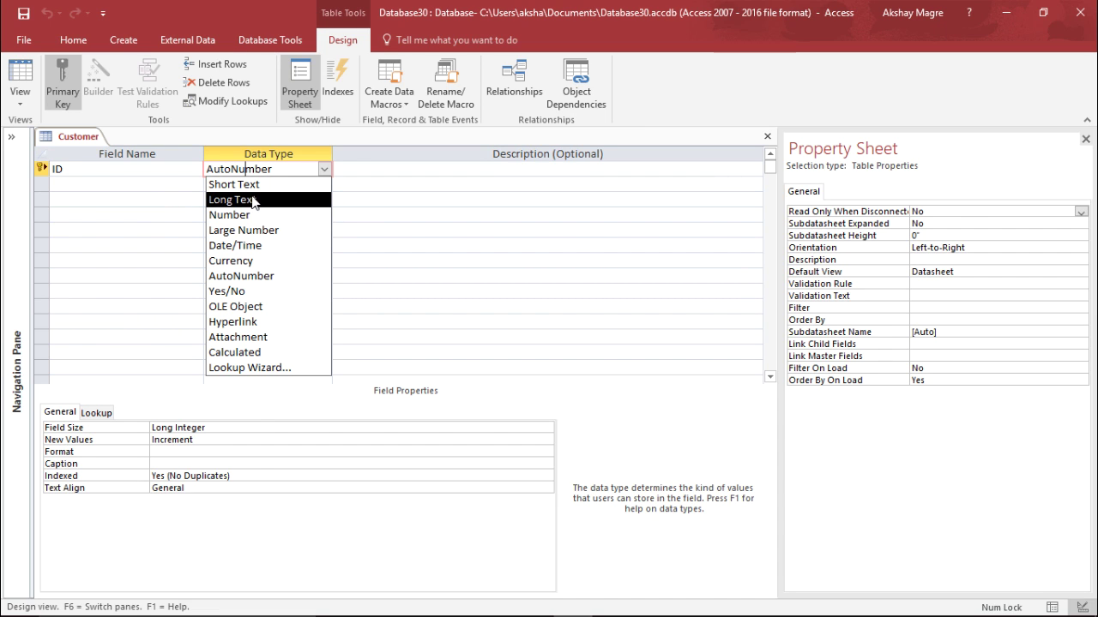
Add a First Name field and keep it as Short Text
left_click(181, 183)
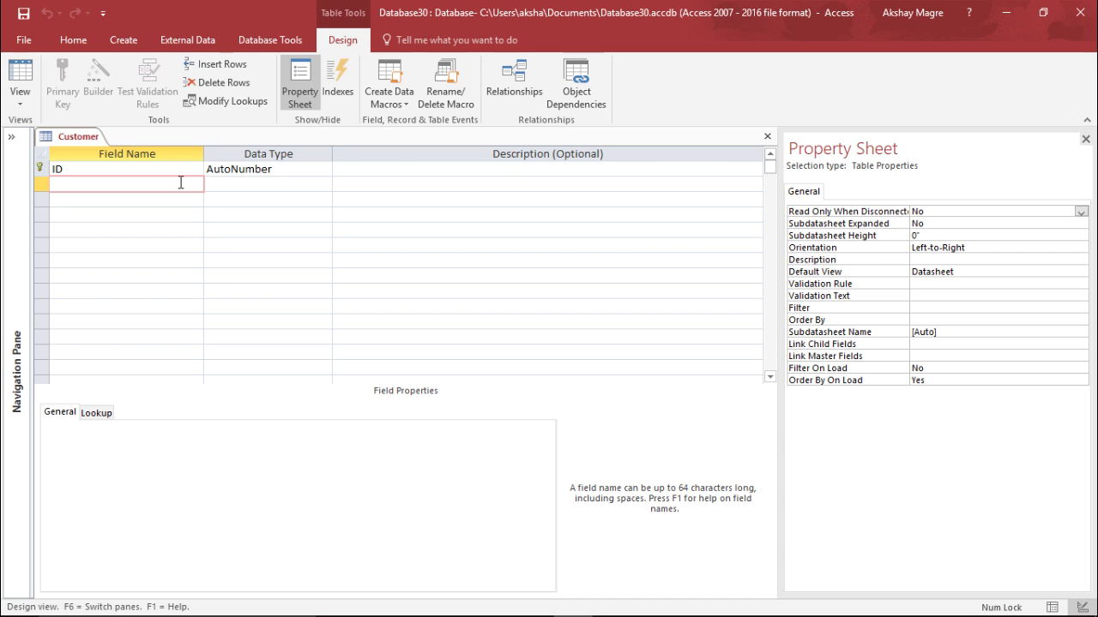
type("st Name")
key("Tab")
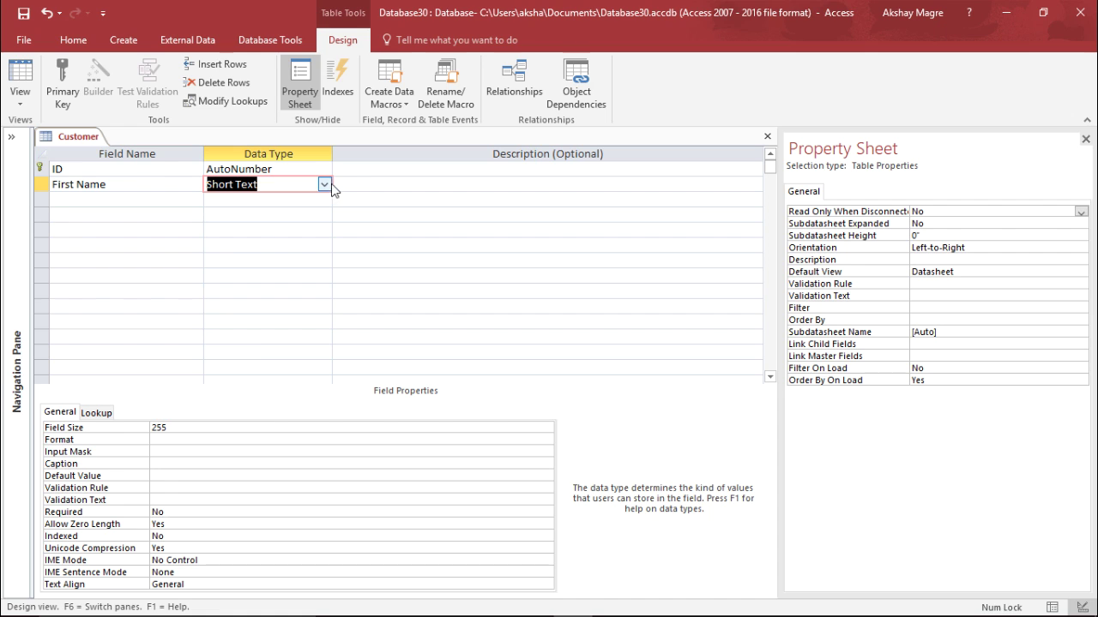
left_click(325, 185)
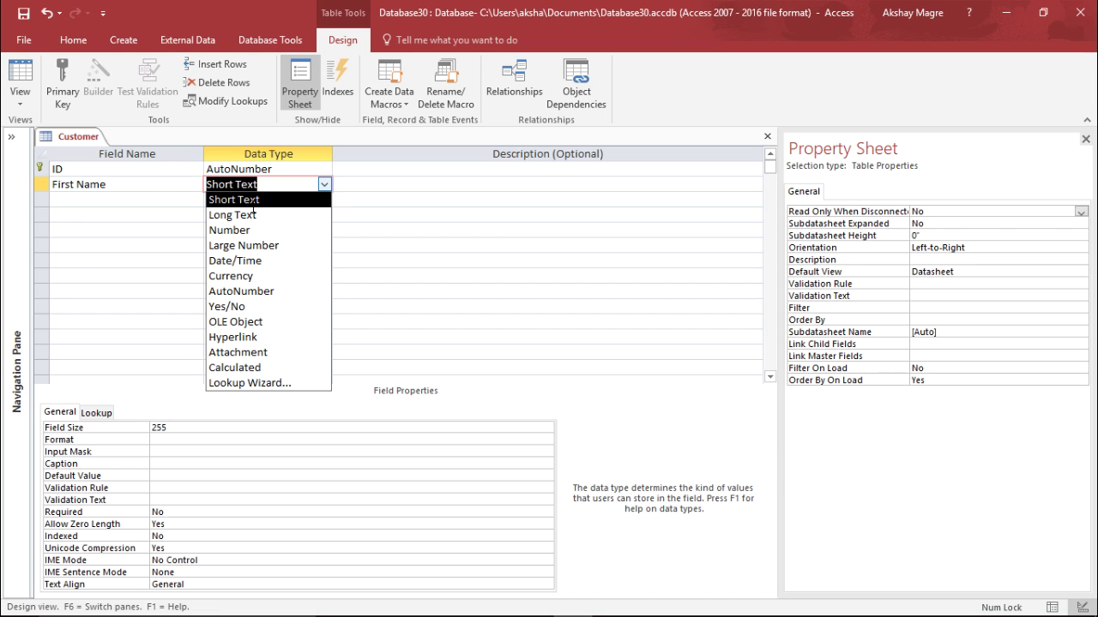
left_click(257, 200)
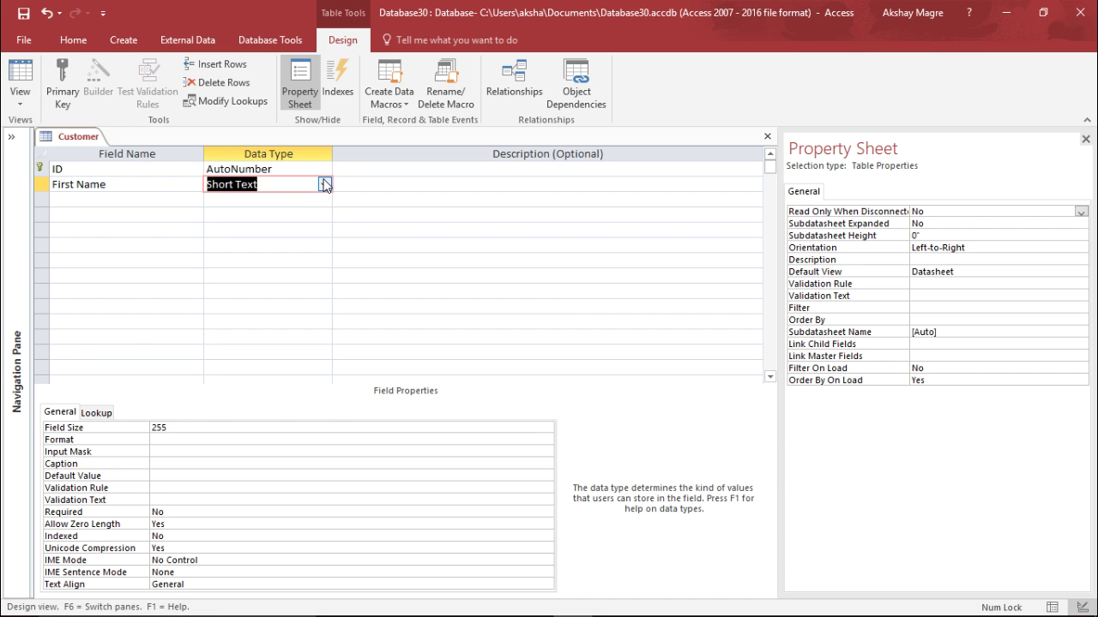
left_click(144, 189)
left_click(302, 186)
Add a Last Name field with the Long Text data type
left_click(138, 199)
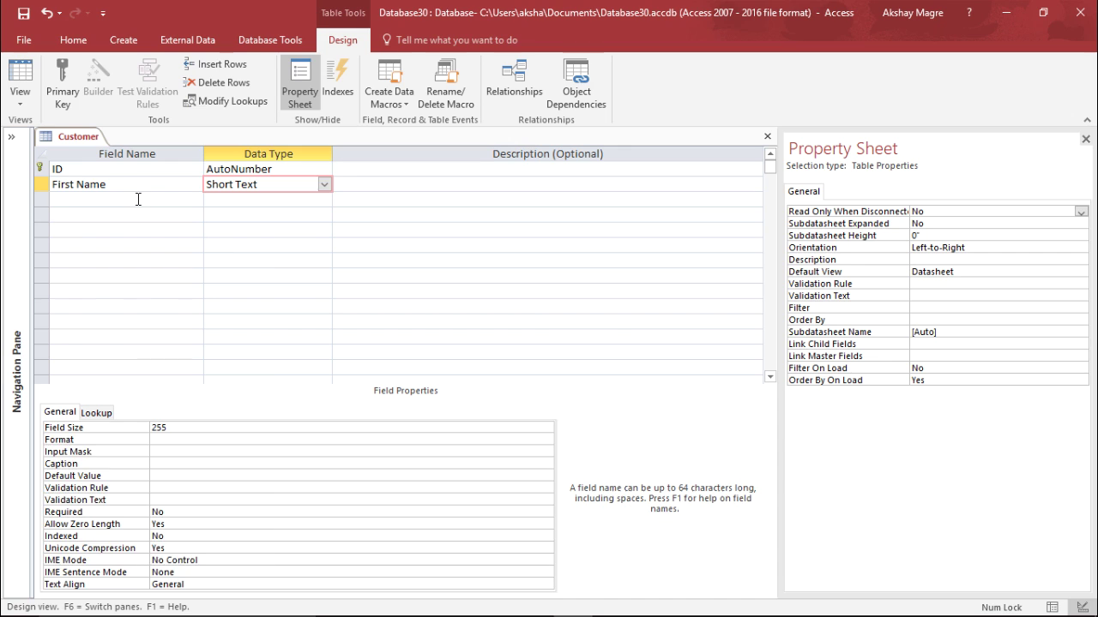
type("Last ")
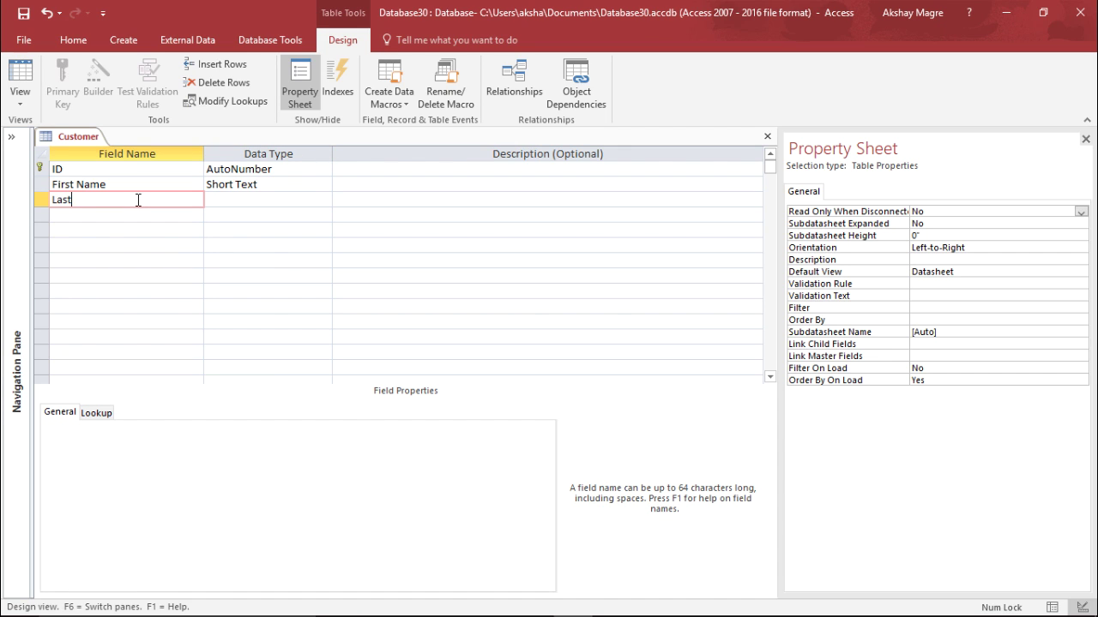
type("Name")
key("Tab")
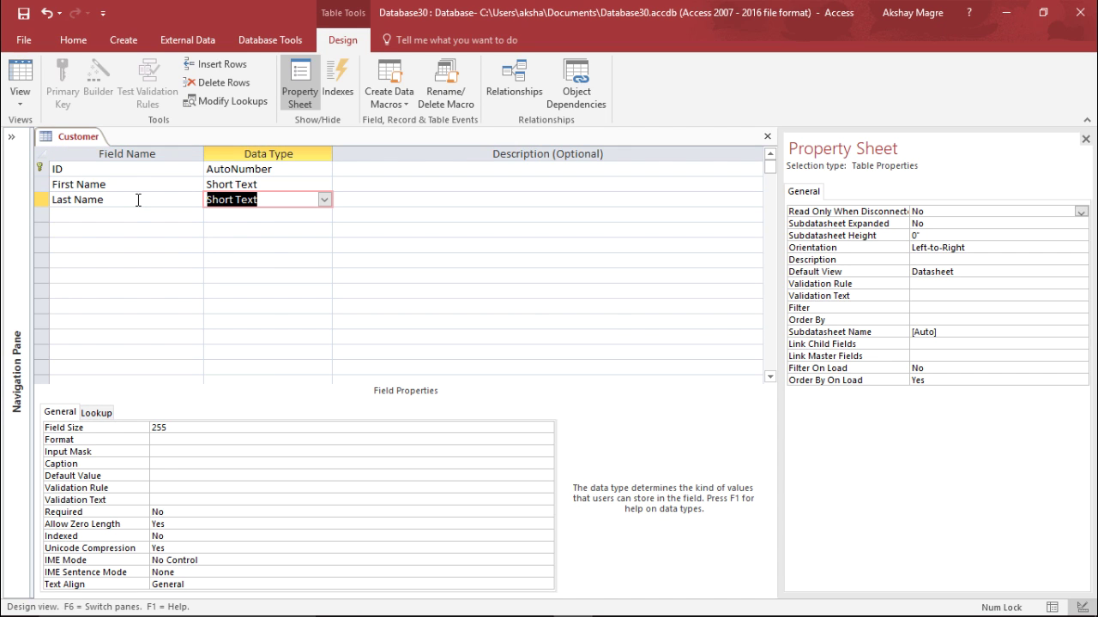
left_click(324, 202)
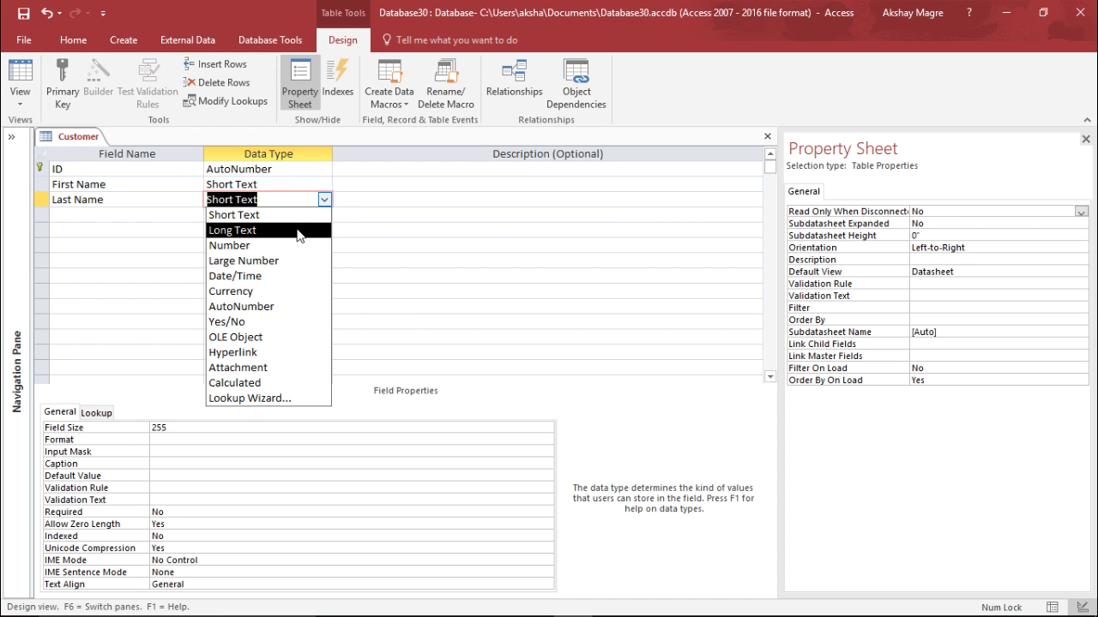
left_click(298, 231)
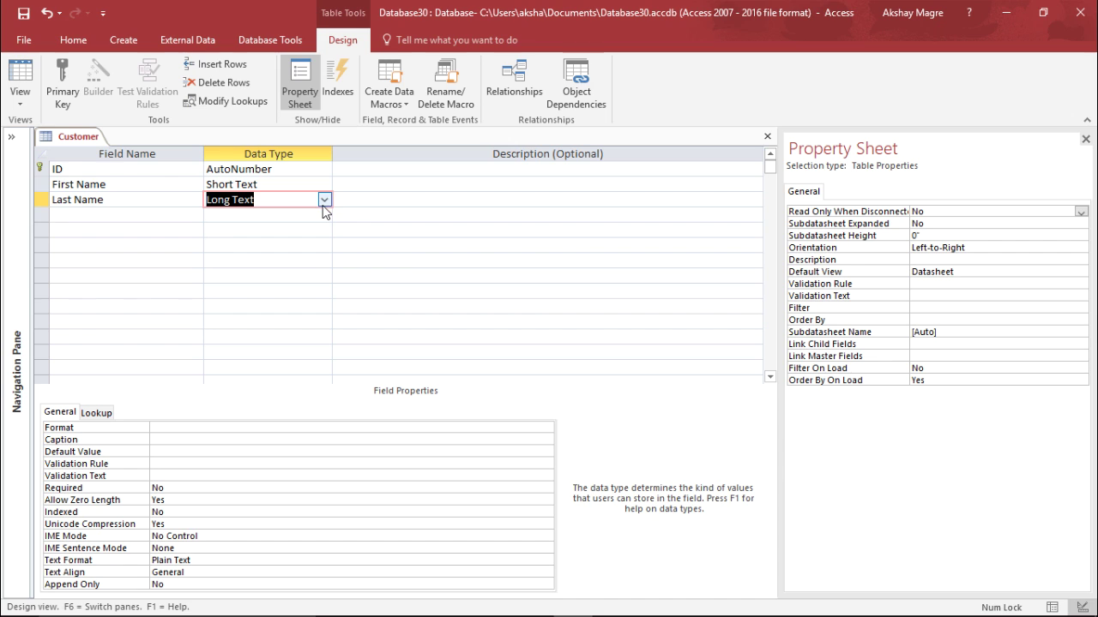
left_click(310, 183)
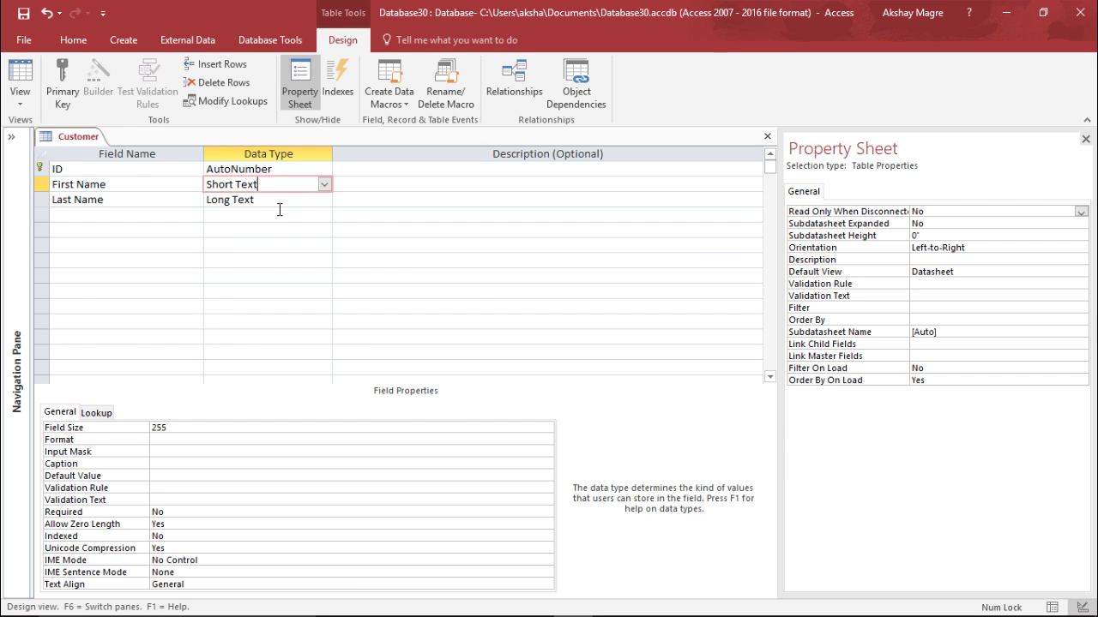
left_click(286, 200)
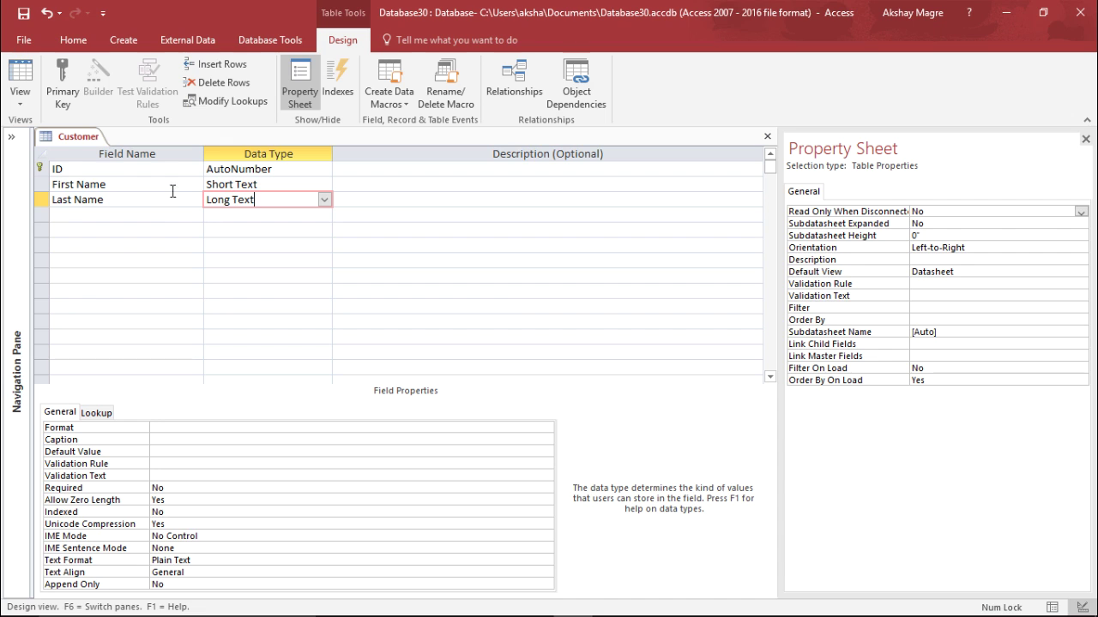
Add an Address field with the Long Text data type
left_click(163, 216)
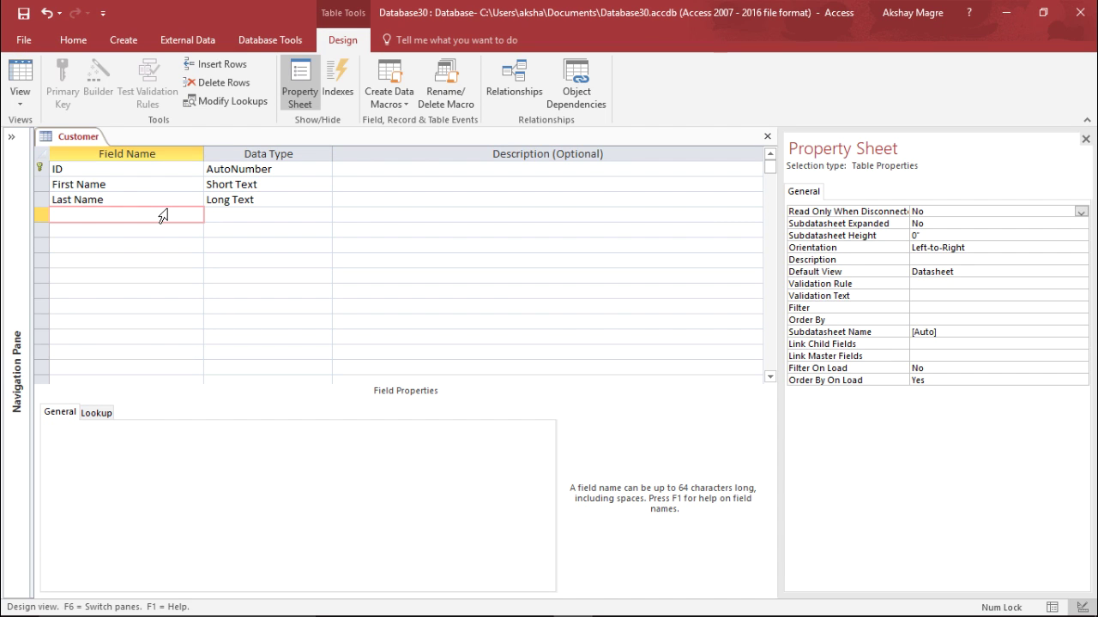
type("Address")
key("Tab")
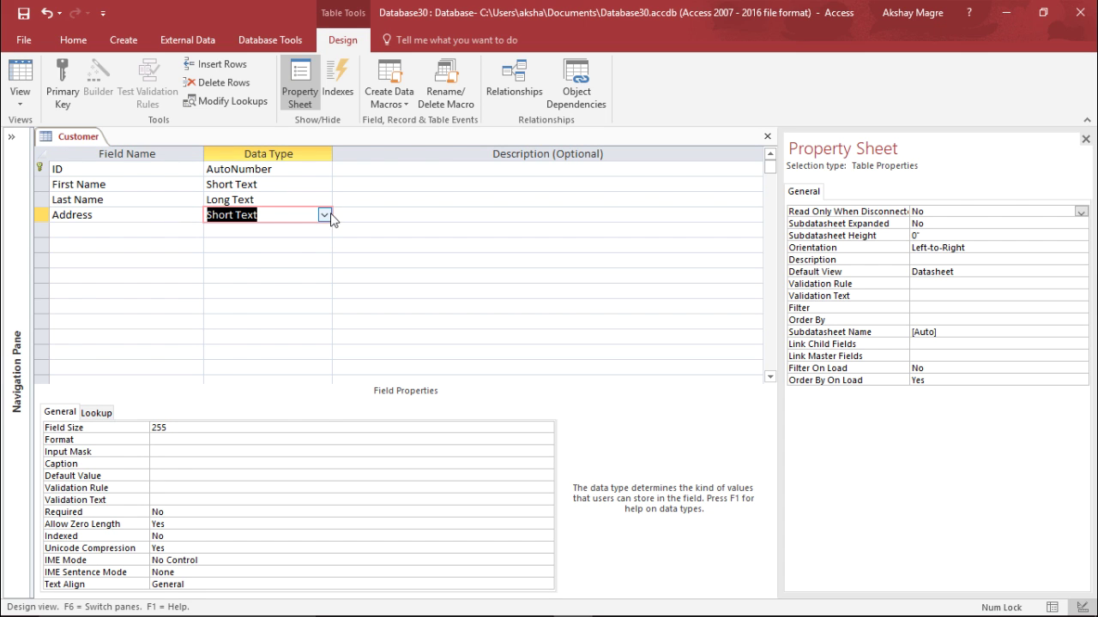
left_click(324, 215)
left_click(257, 245)
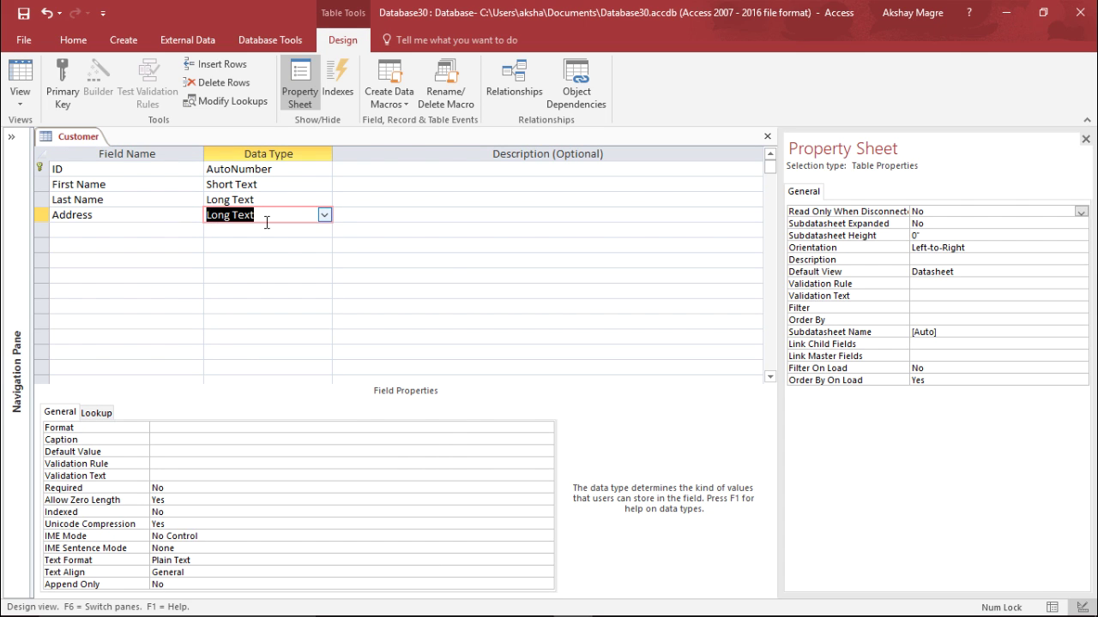
left_click(299, 199)
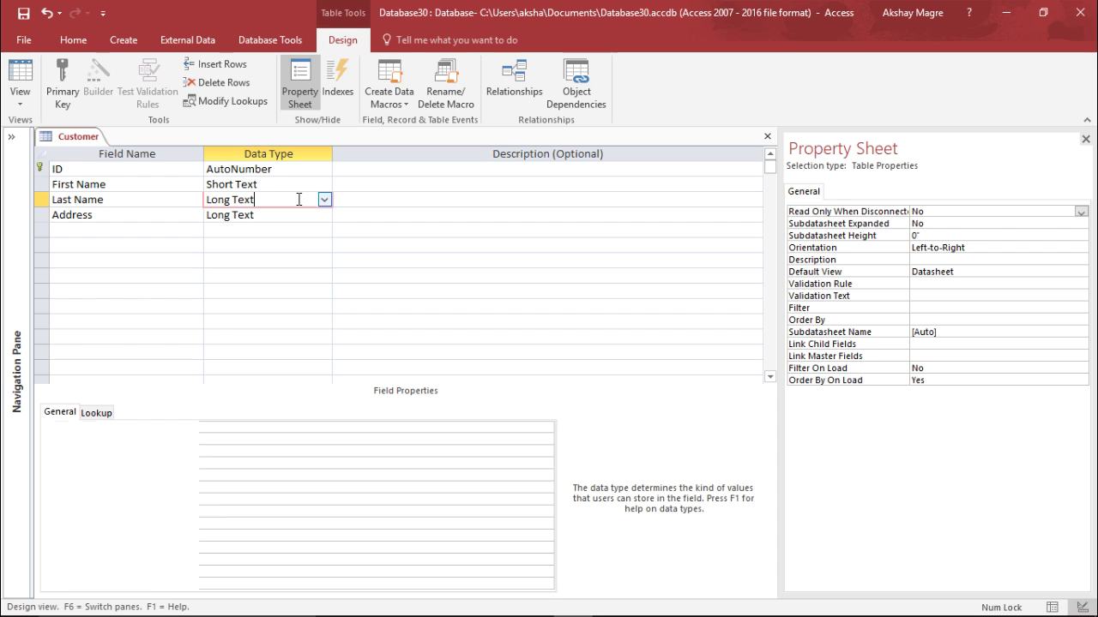
left_click(306, 217)
left_click(323, 215)
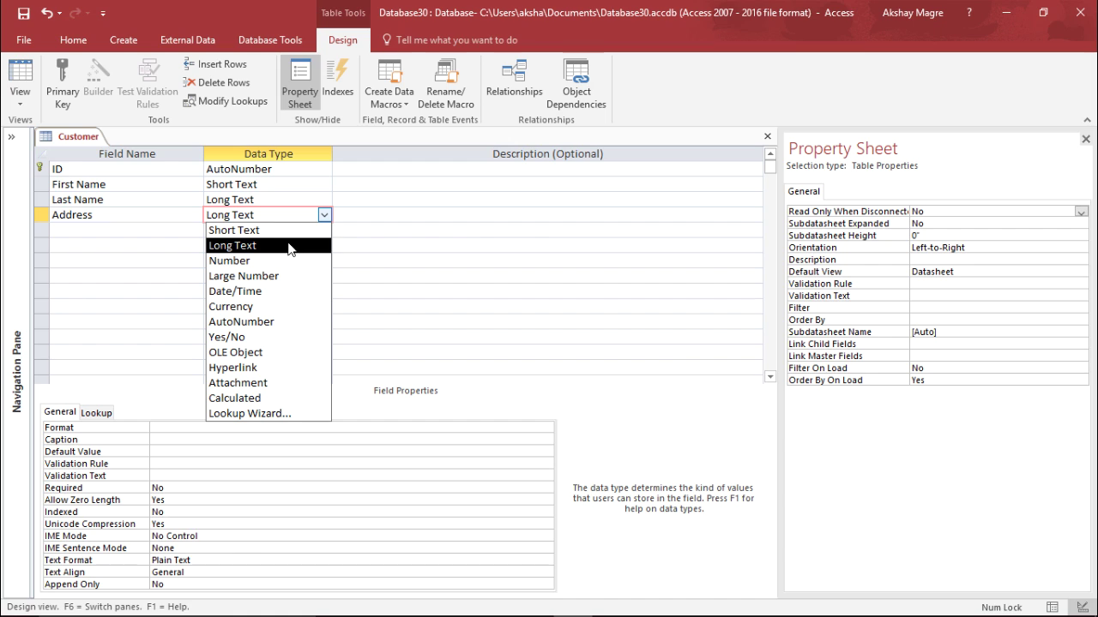
left_click(111, 238)
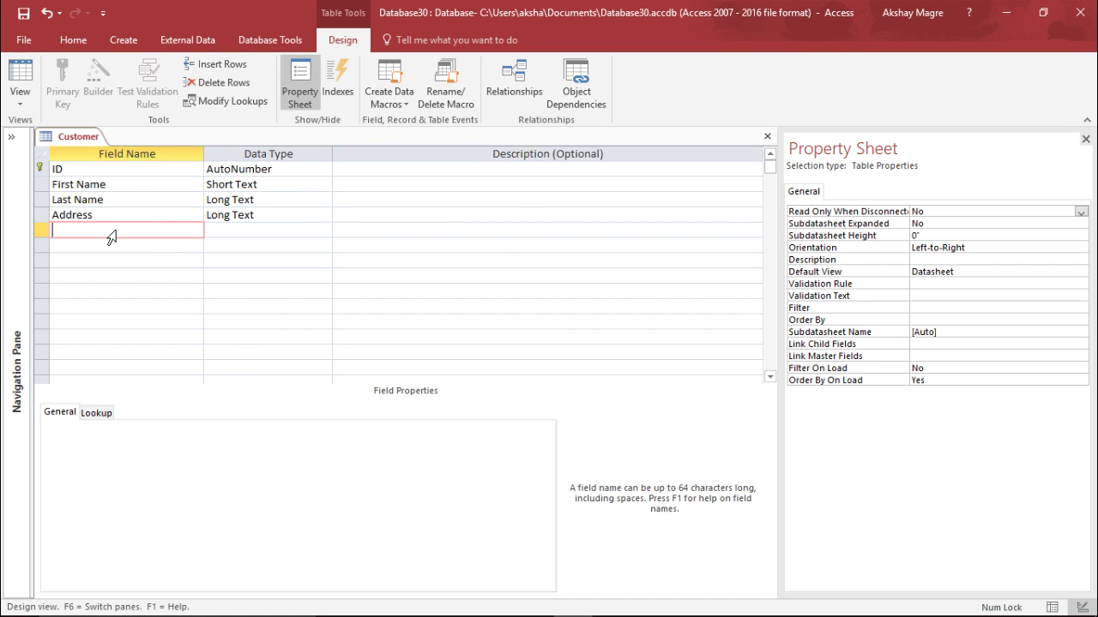
Add ZipCode and City fields, both as Short Text
type("ZipCode")
key("Tab")
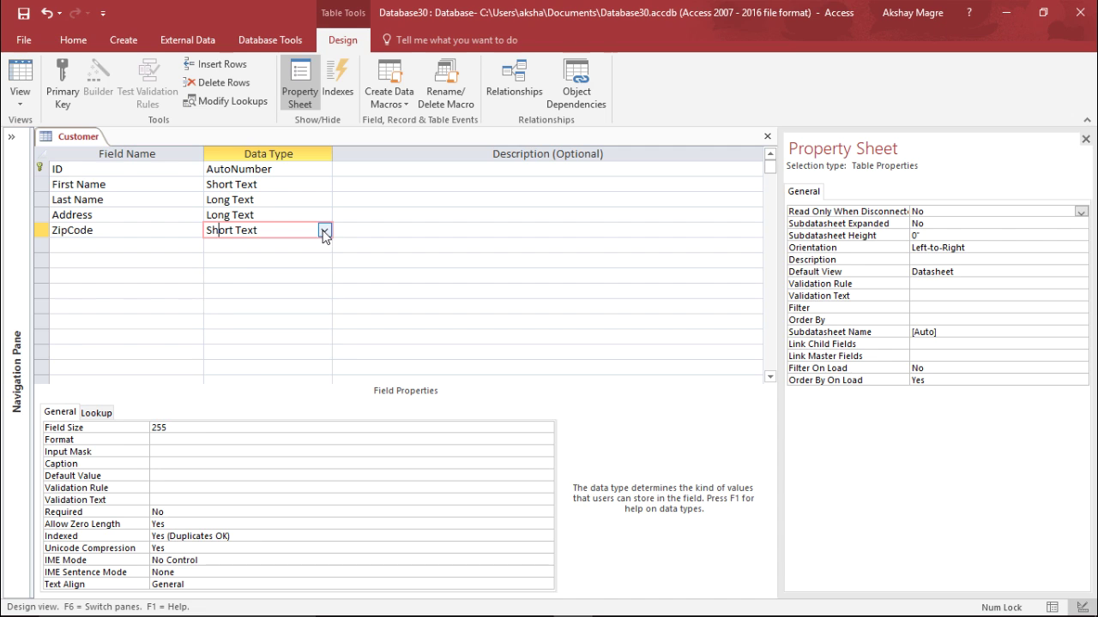
left_click(324, 231)
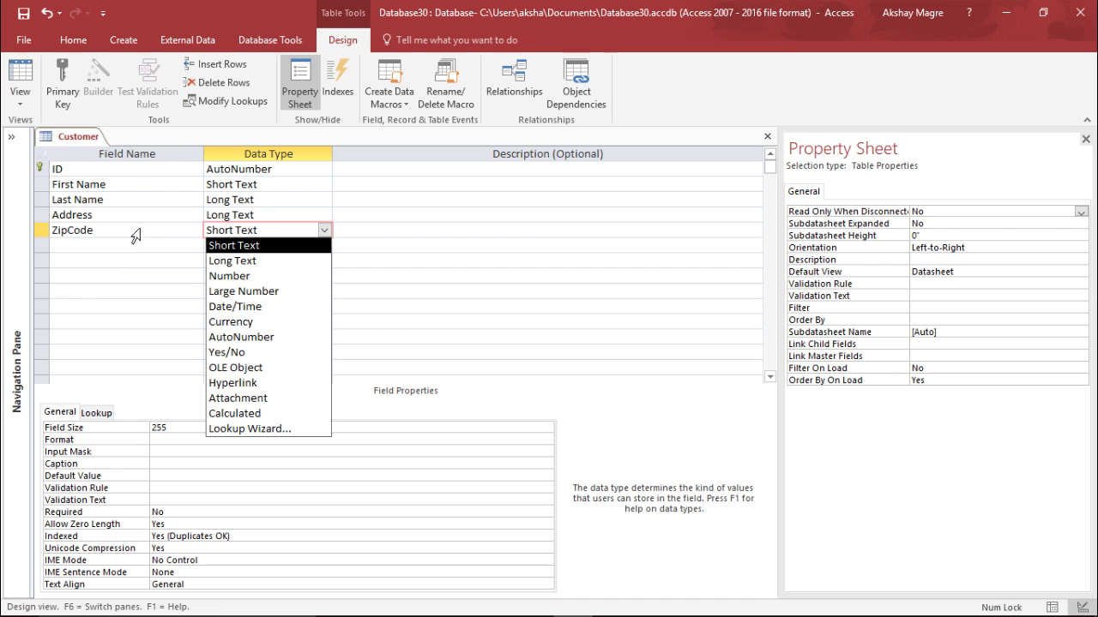
left_click(257, 249)
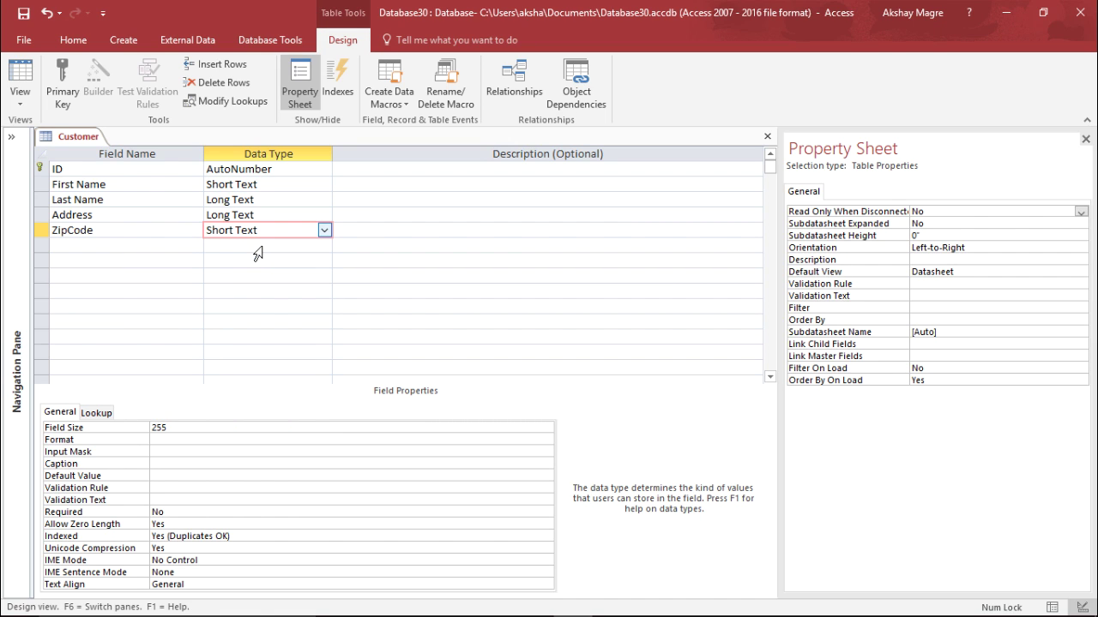
left_click(124, 244)
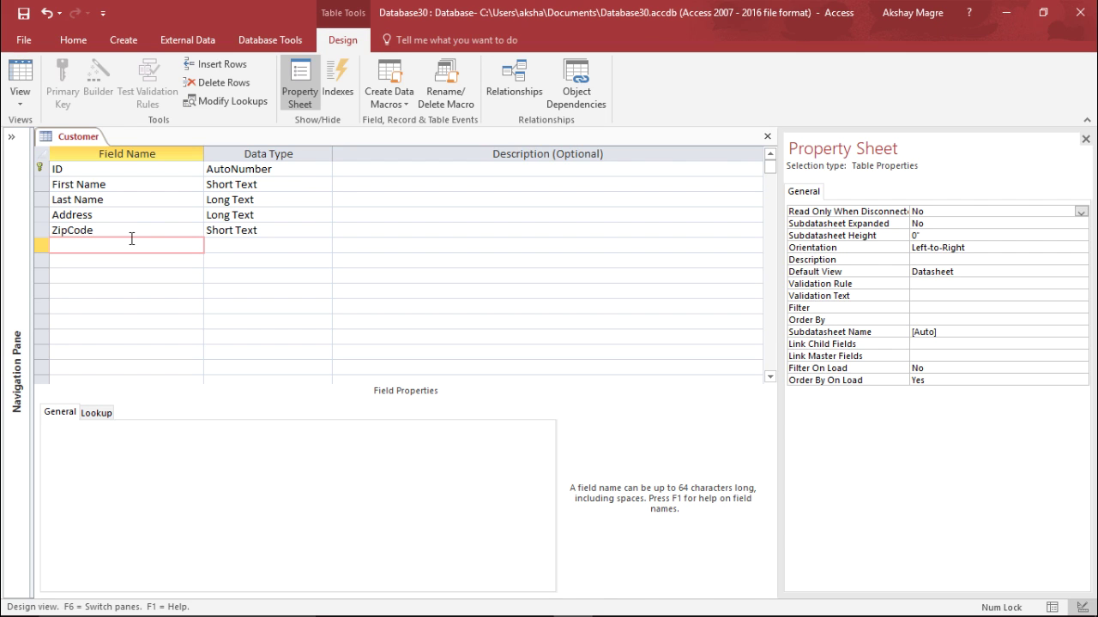
type("City")
key("Tab")
left_click(324, 246)
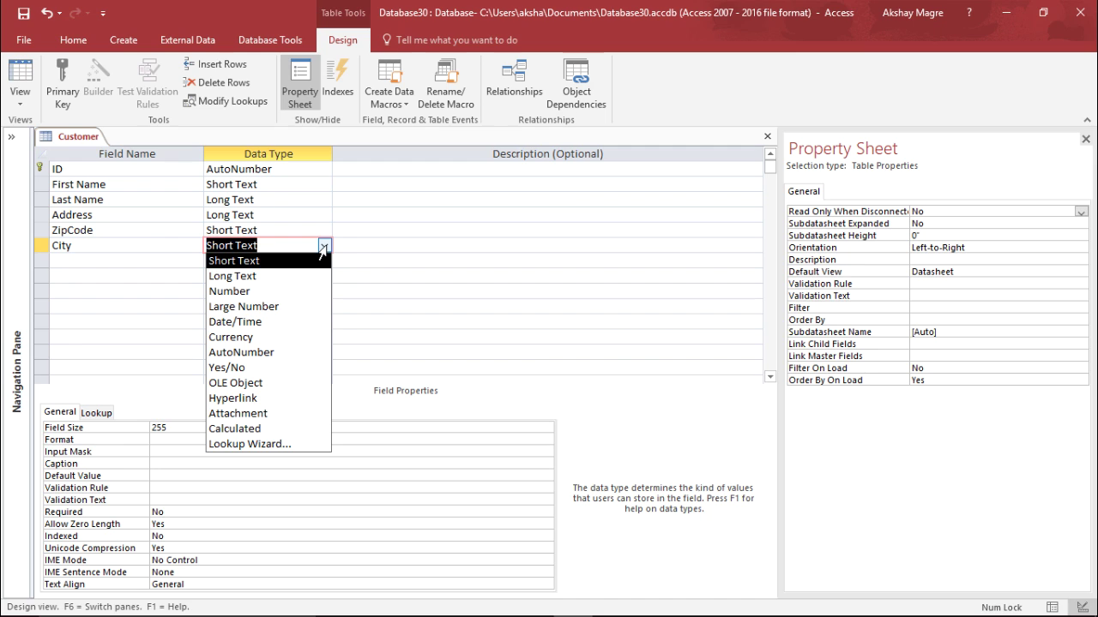
left_click(300, 262)
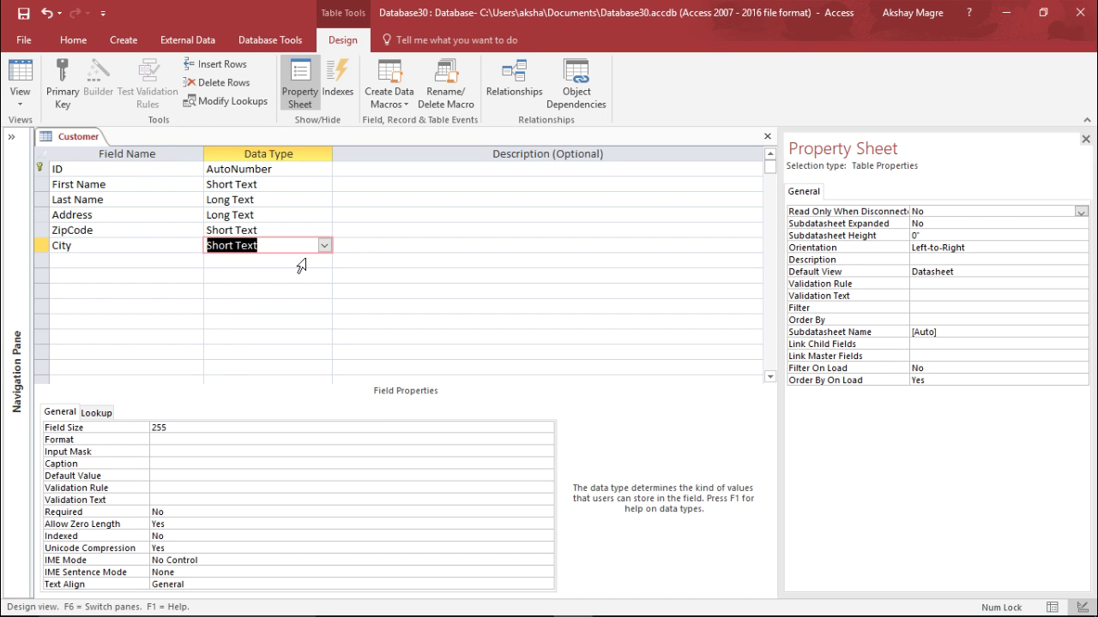
left_click(160, 268)
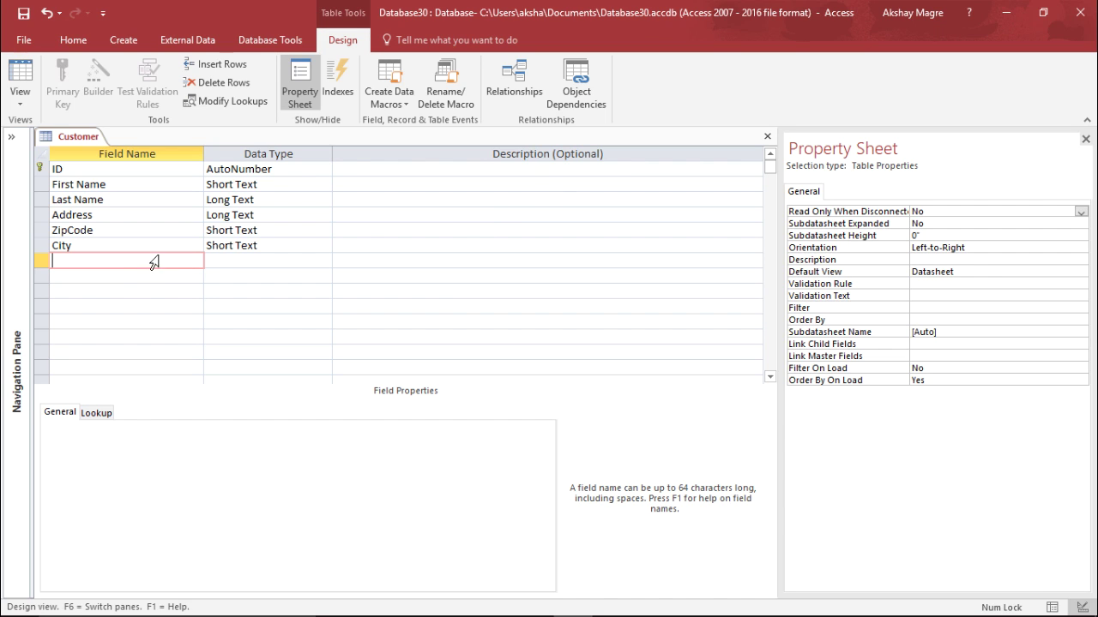
Add a new field named Mailing List, replacing the initial name Email, and open its data types
type("Emails")
key("Tab")
left_click(325, 261)
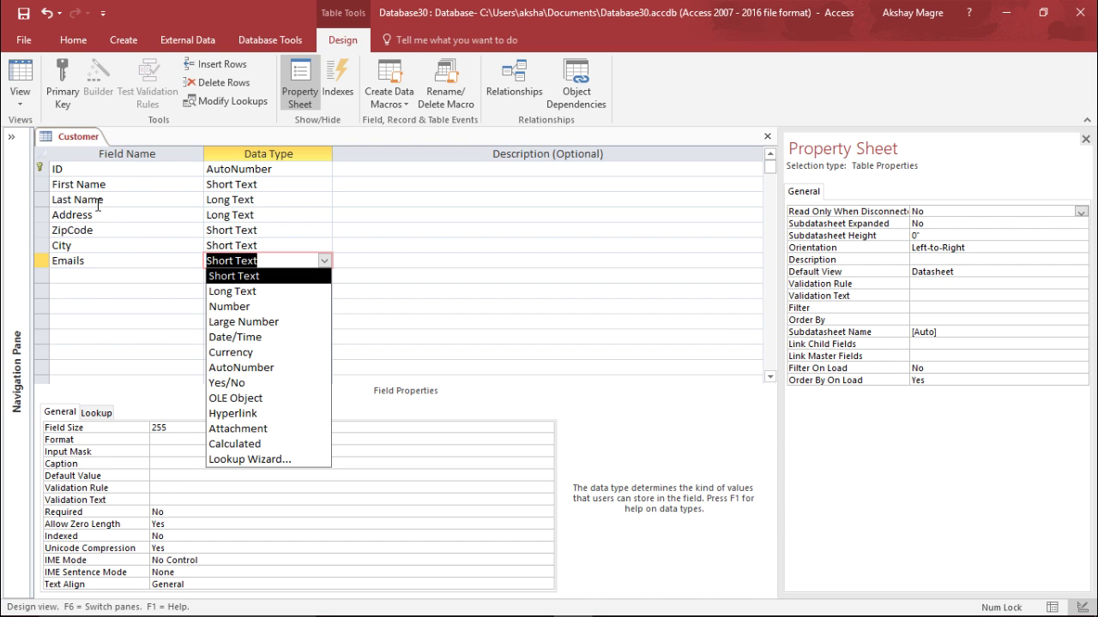
left_click(97, 264)
left_click_drag(97, 263, 50, 268)
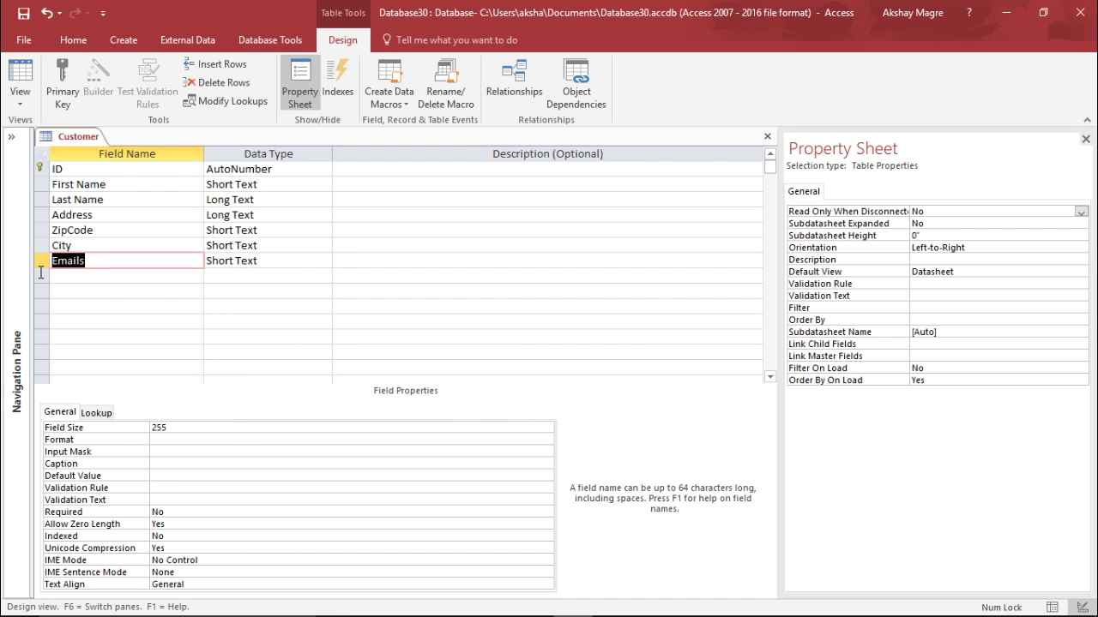
type("Mailing")
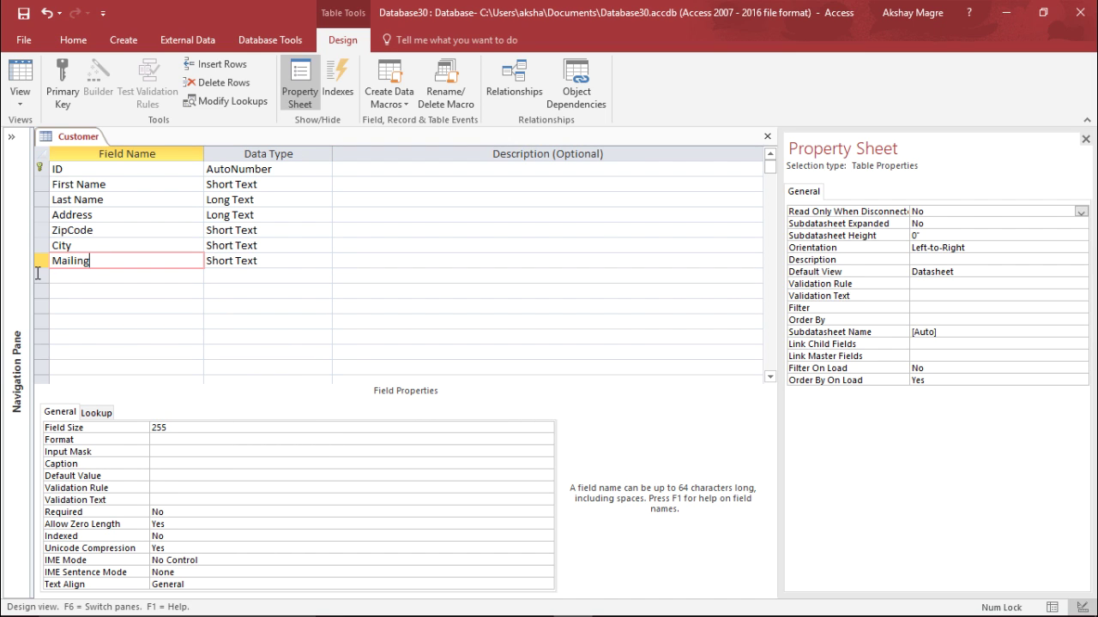
type(" List")
left_click(260, 259)
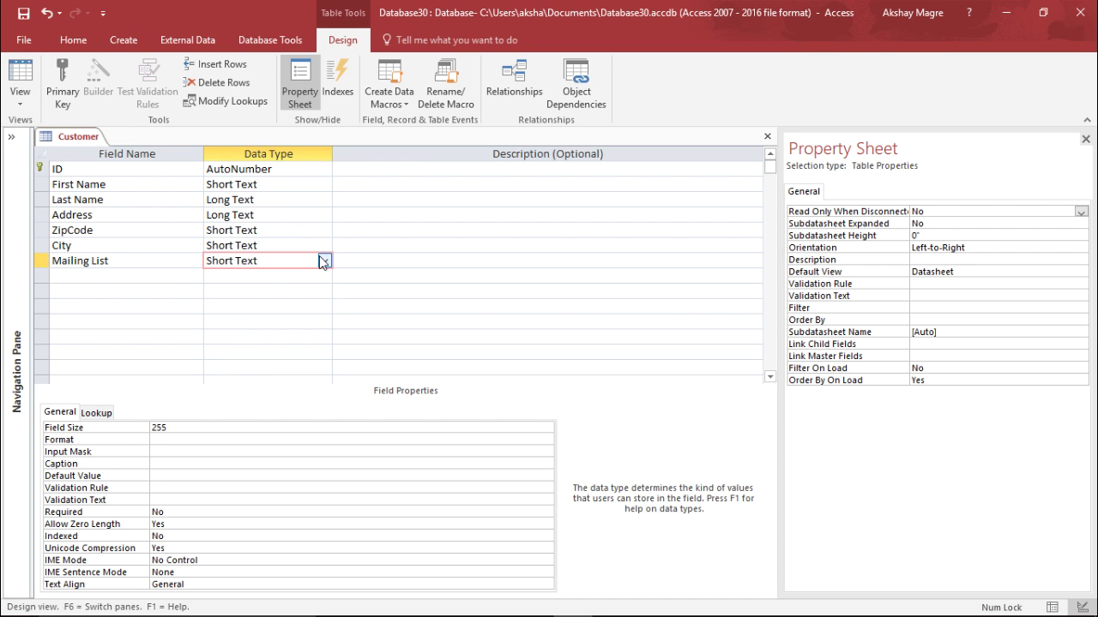
left_click(323, 261)
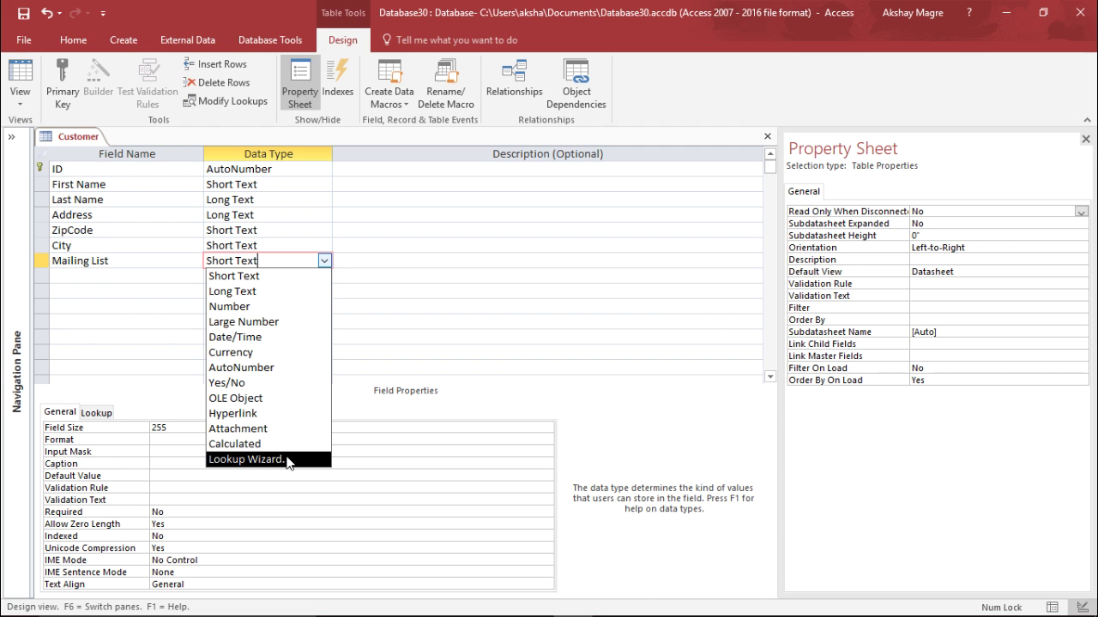
Make Mailing List a lookup of Yes, No, May be (Special Offer), limited to the list
left_click(288, 463)
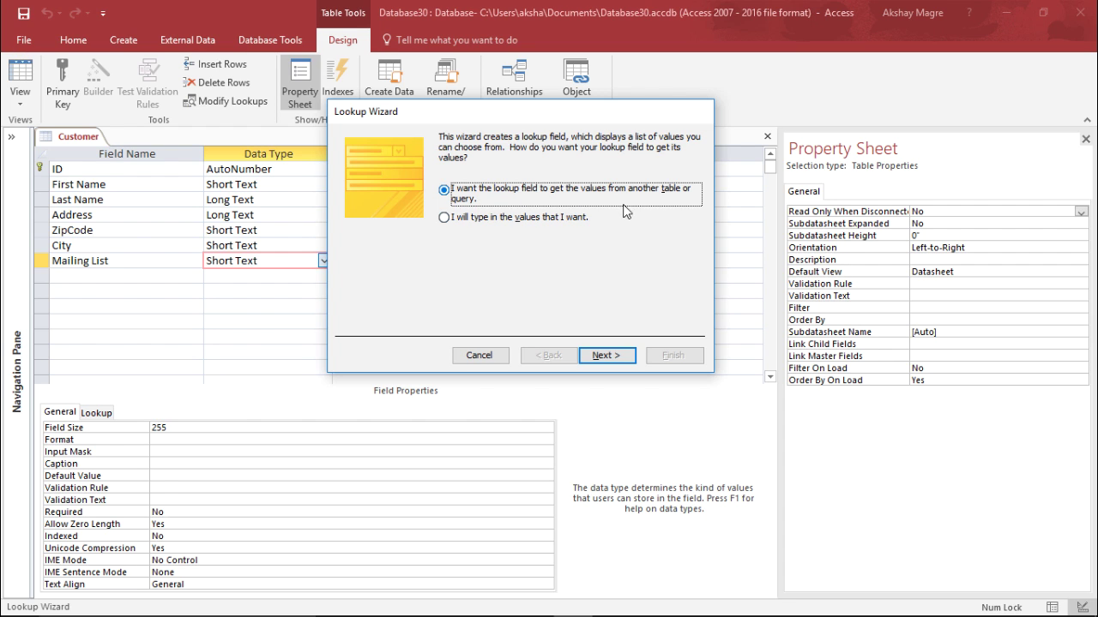
left_click(454, 219)
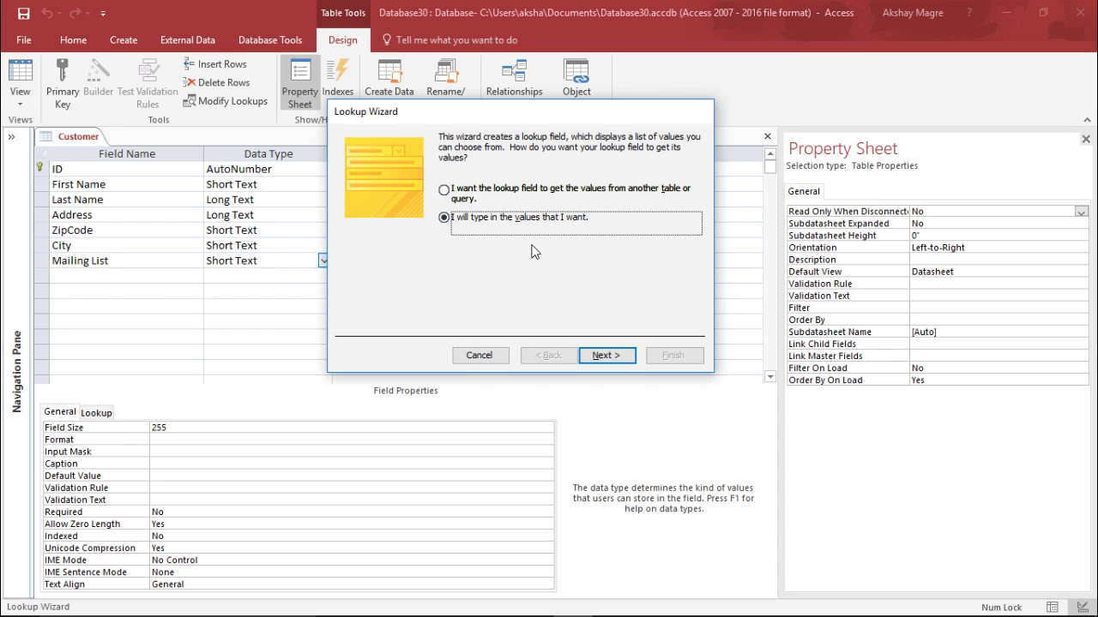
left_click(605, 354)
left_click(397, 234)
type("Yes")
key("Tab")
type("No")
key("Tab")
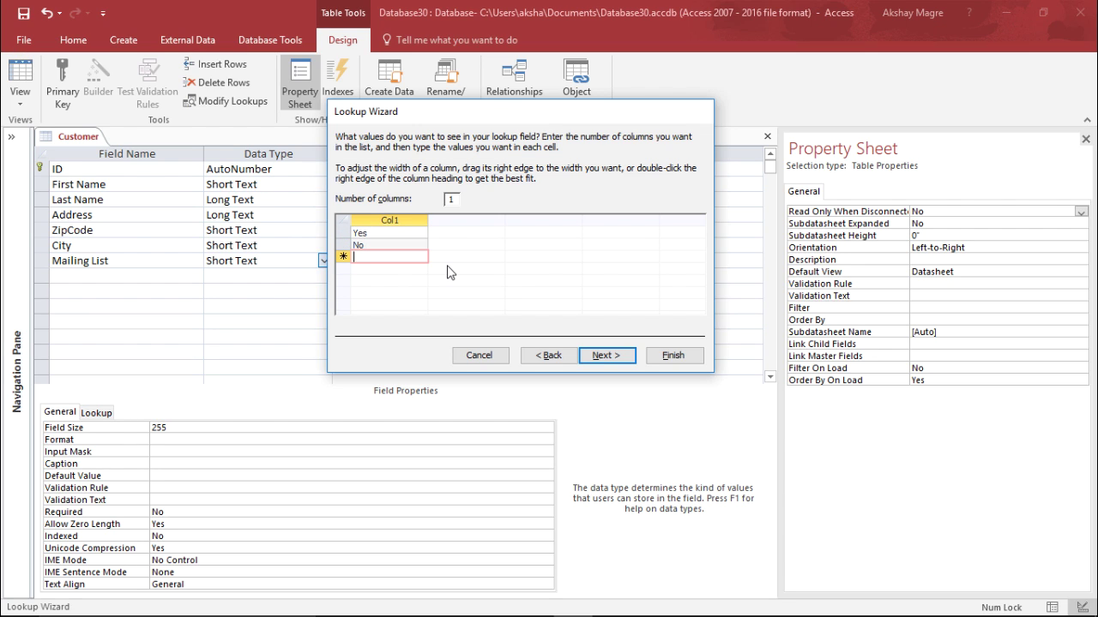
type("May be (Sp")
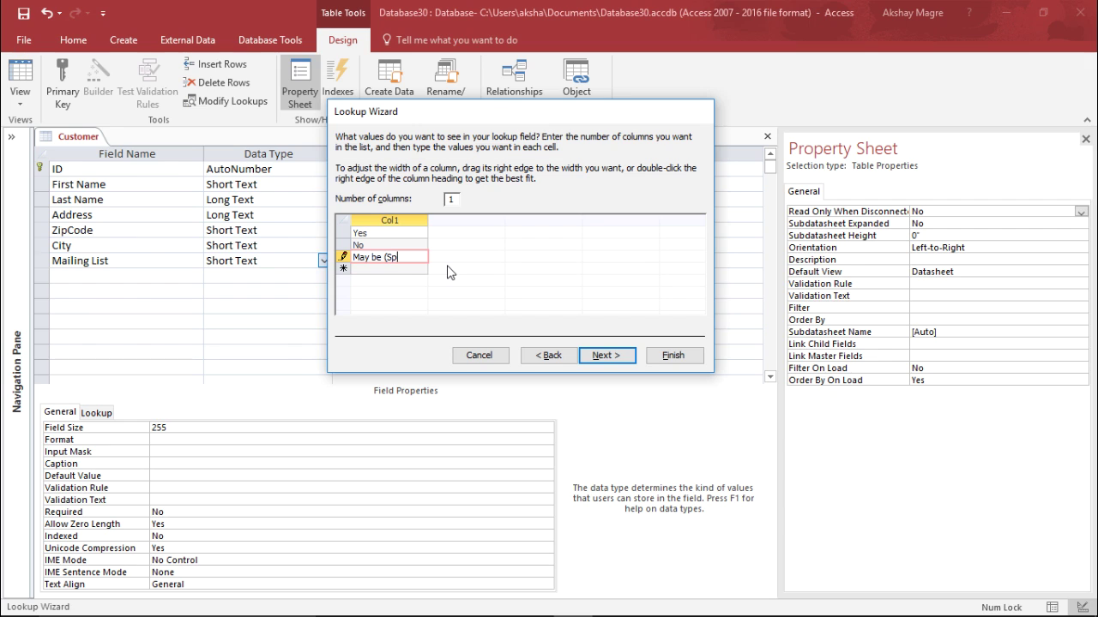
type("ecial Offer)")
left_click(603, 356)
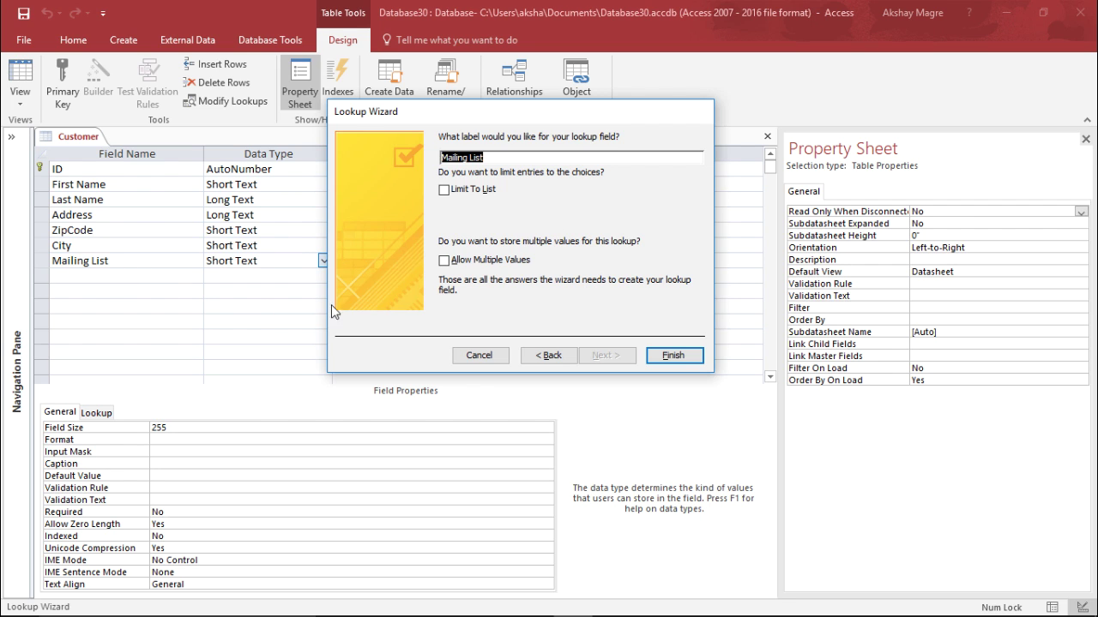
left_click(445, 190)
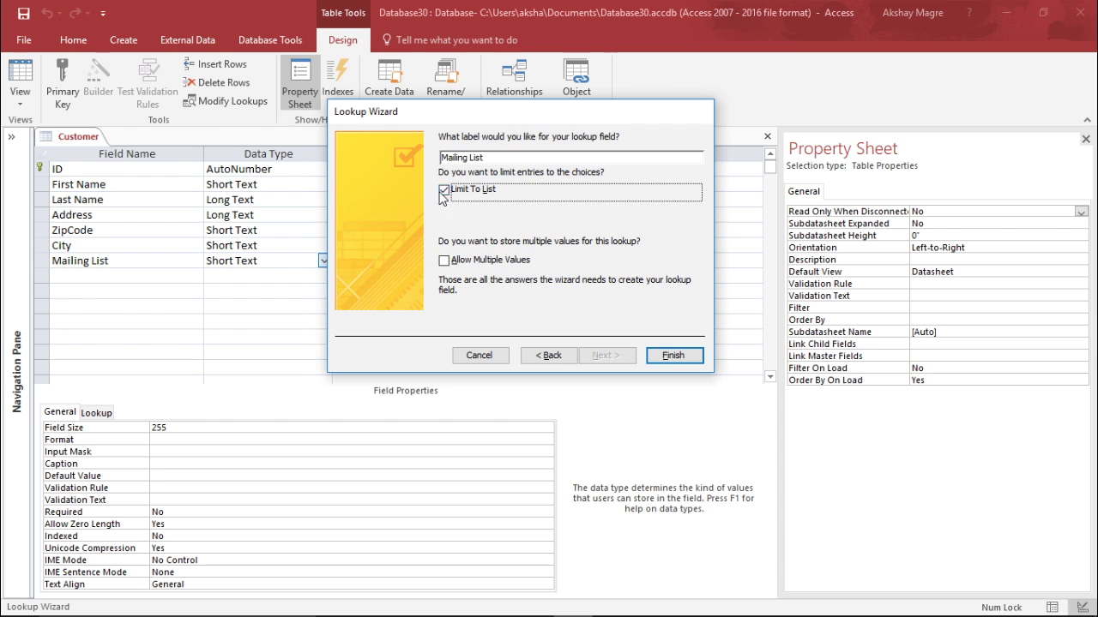
left_click(677, 359)
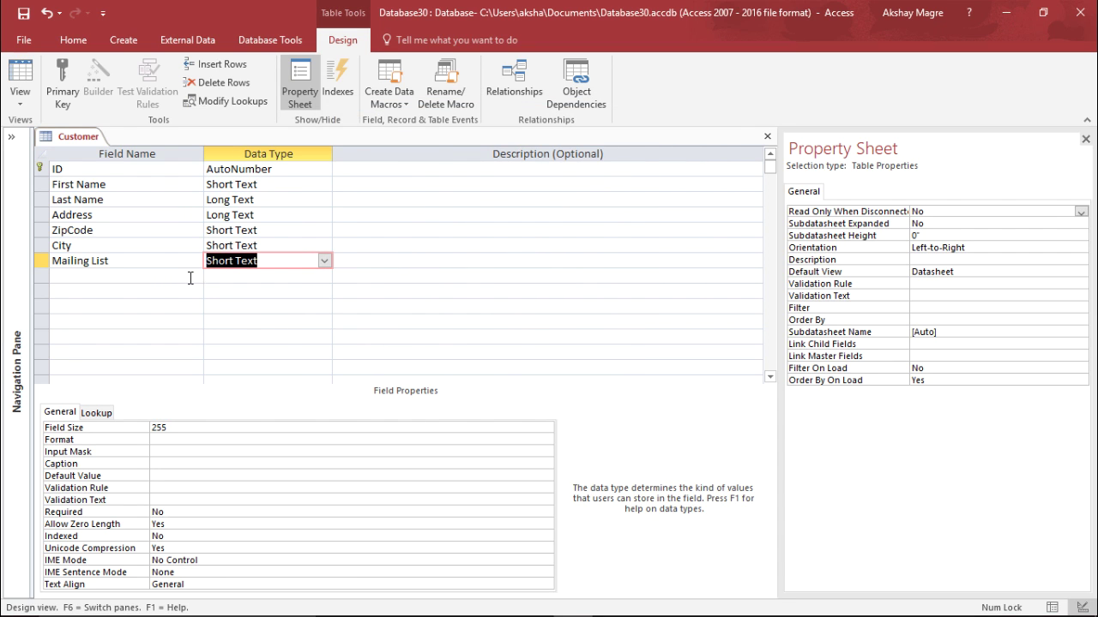
Add a DOB field below Mailing List with the Date/Time data type
left_click(146, 276)
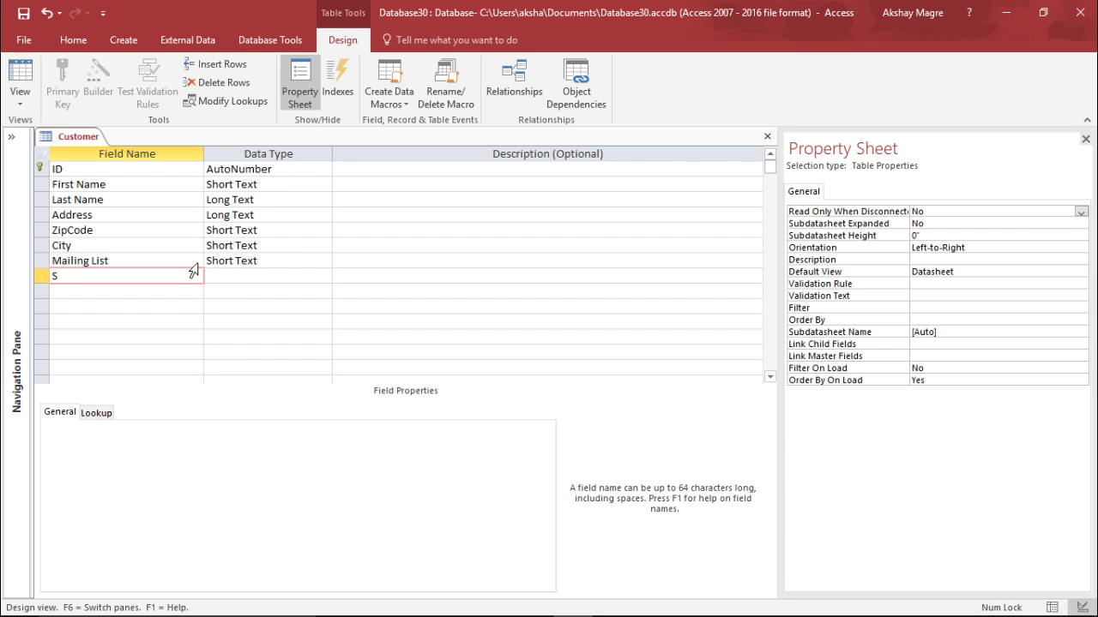
type("DOB")
left_click(249, 278)
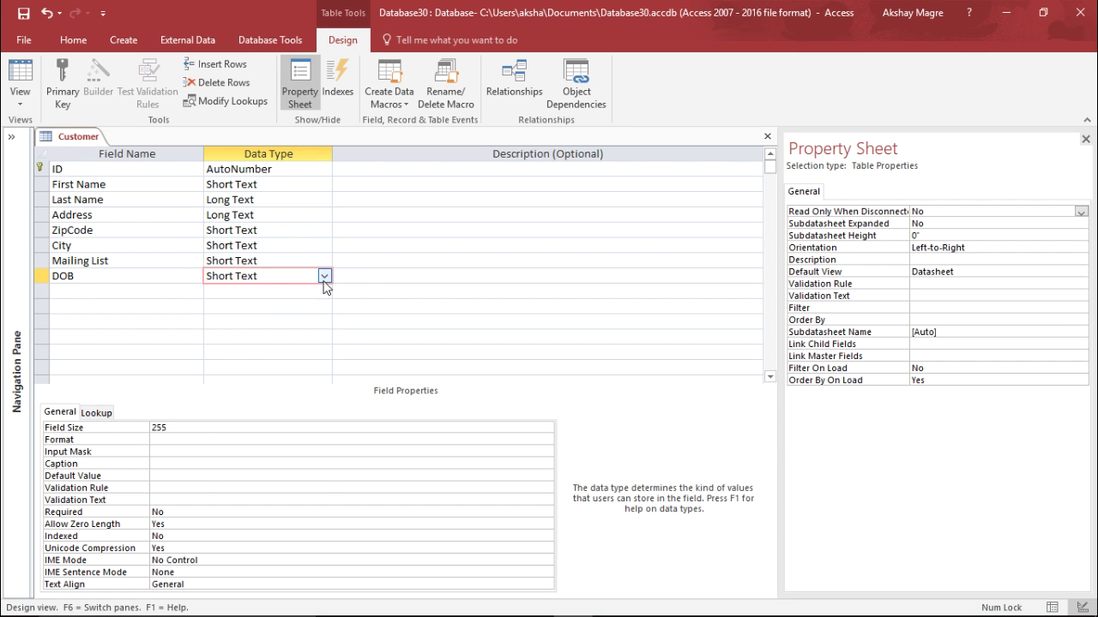
left_click(325, 276)
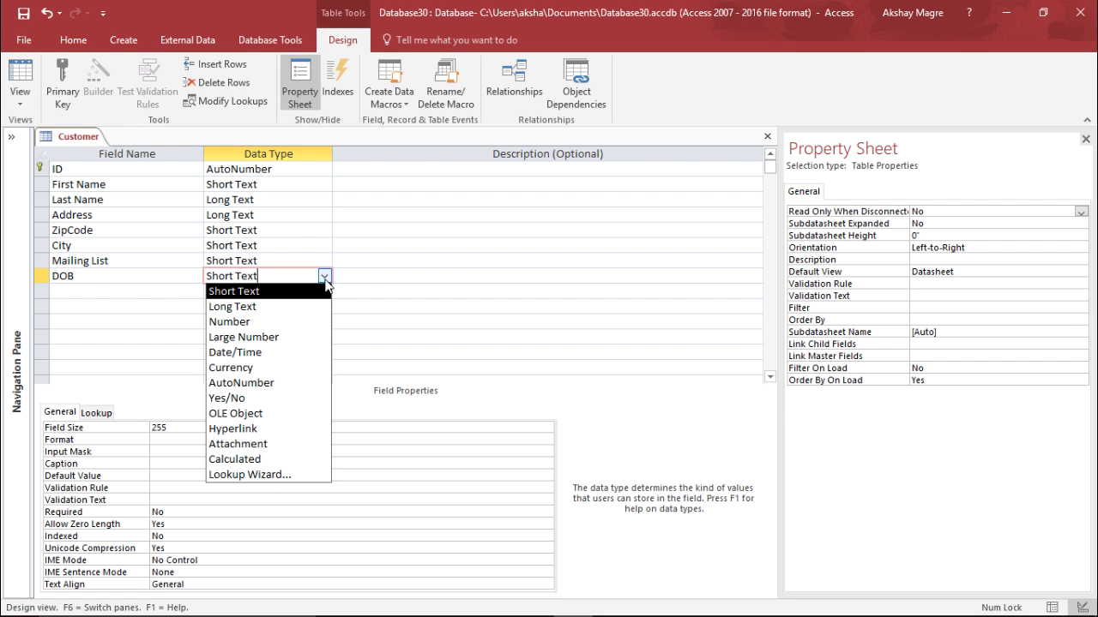
left_click(268, 359)
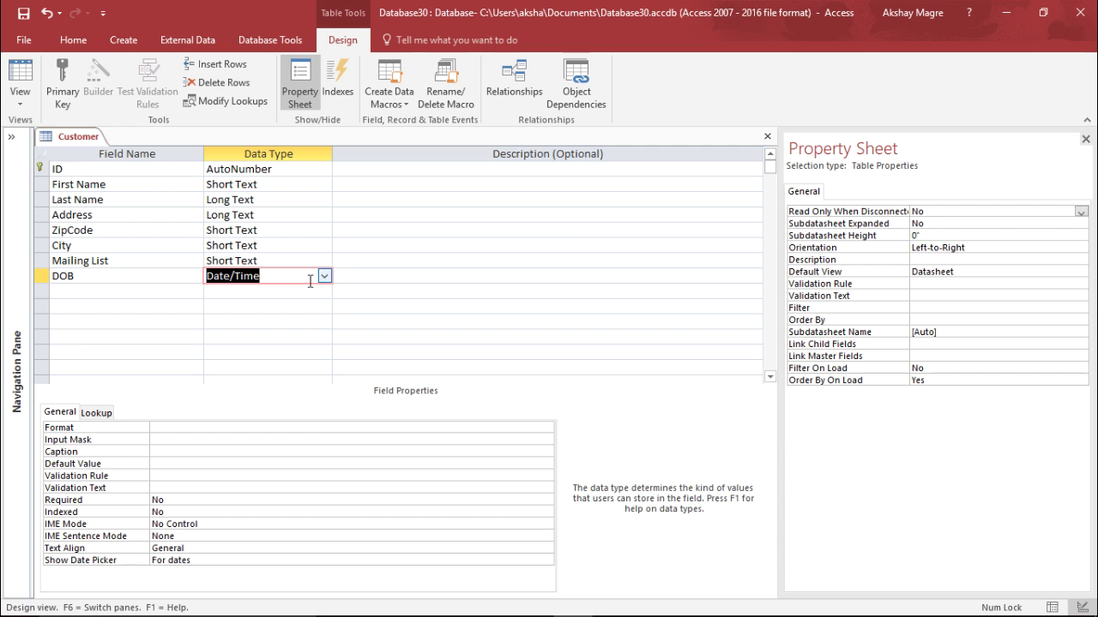
left_click(258, 291)
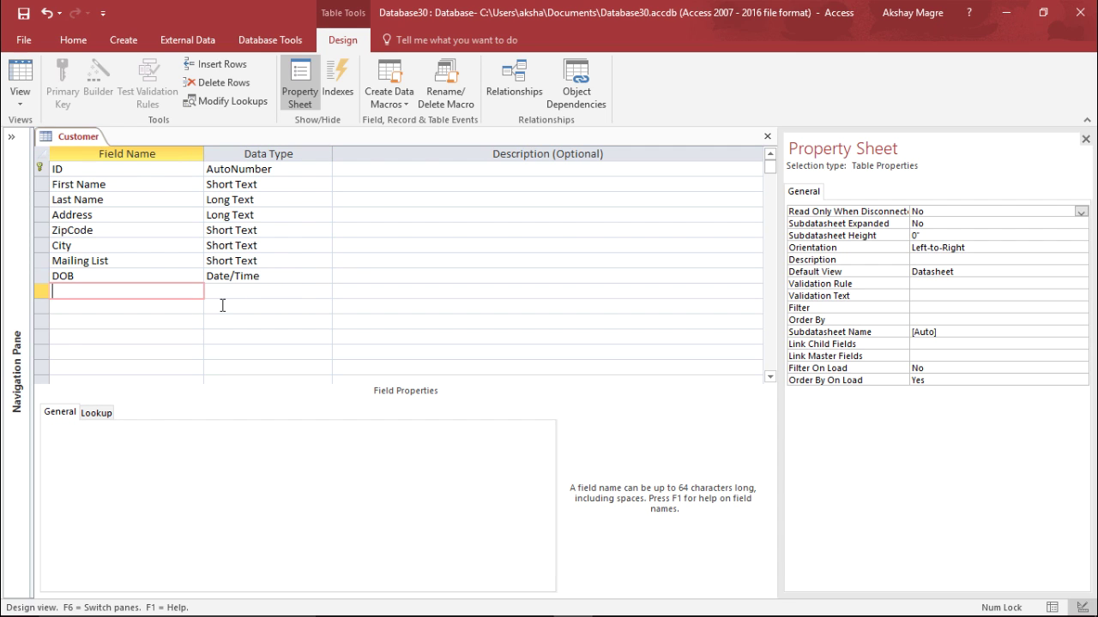
Add a Location of City field below DOB with the Yes/No data type
left_click(226, 290)
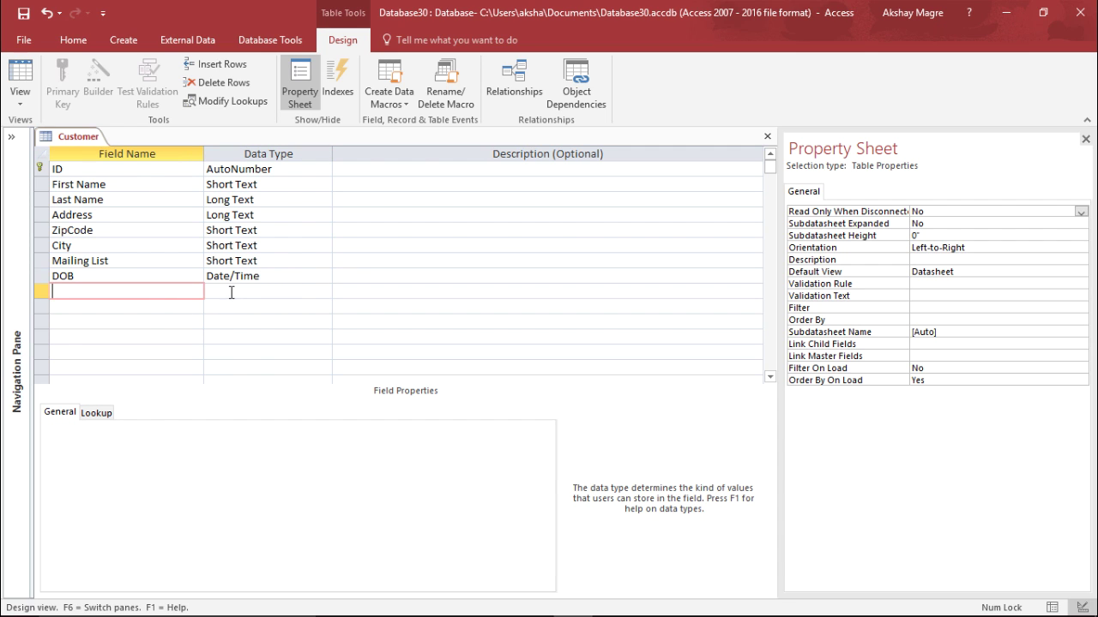
left_click(324, 291)
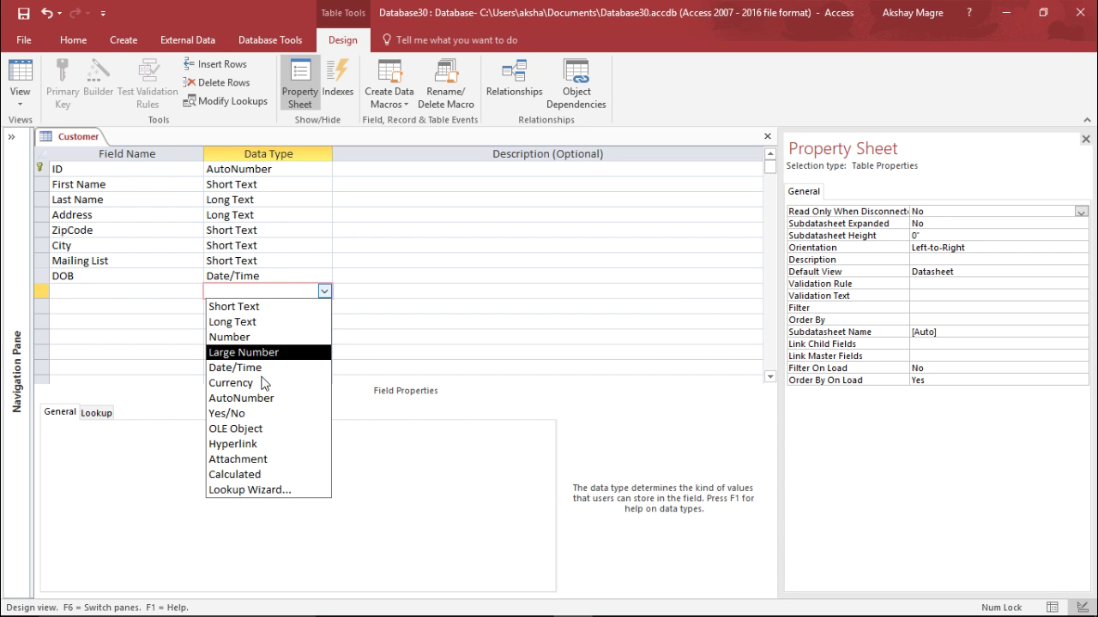
left_click(145, 292)
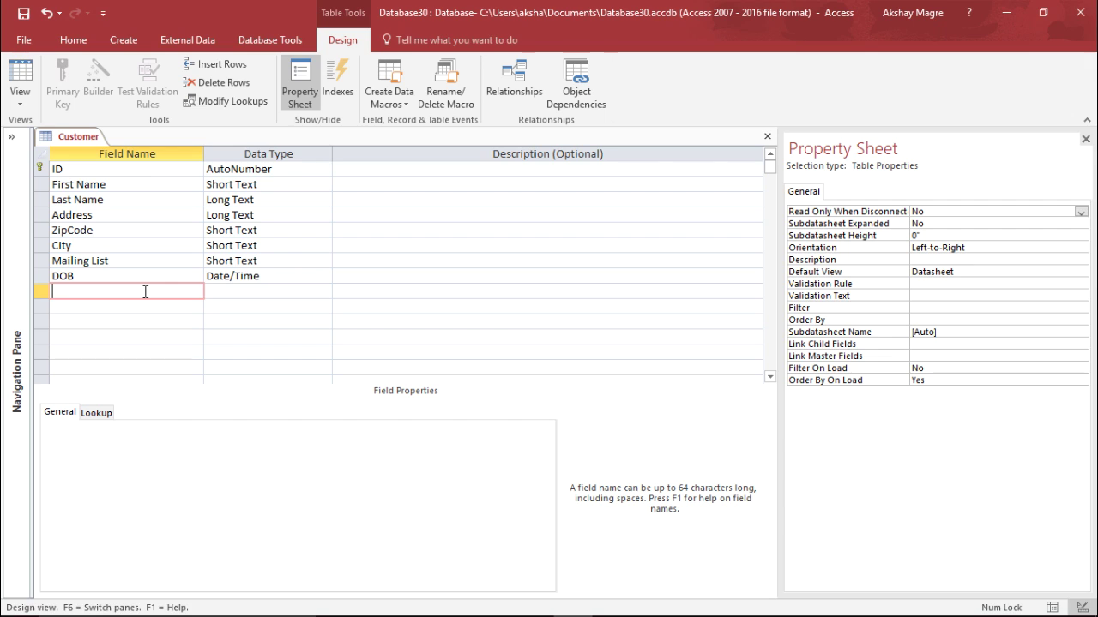
type("Location of City")
key("Tab")
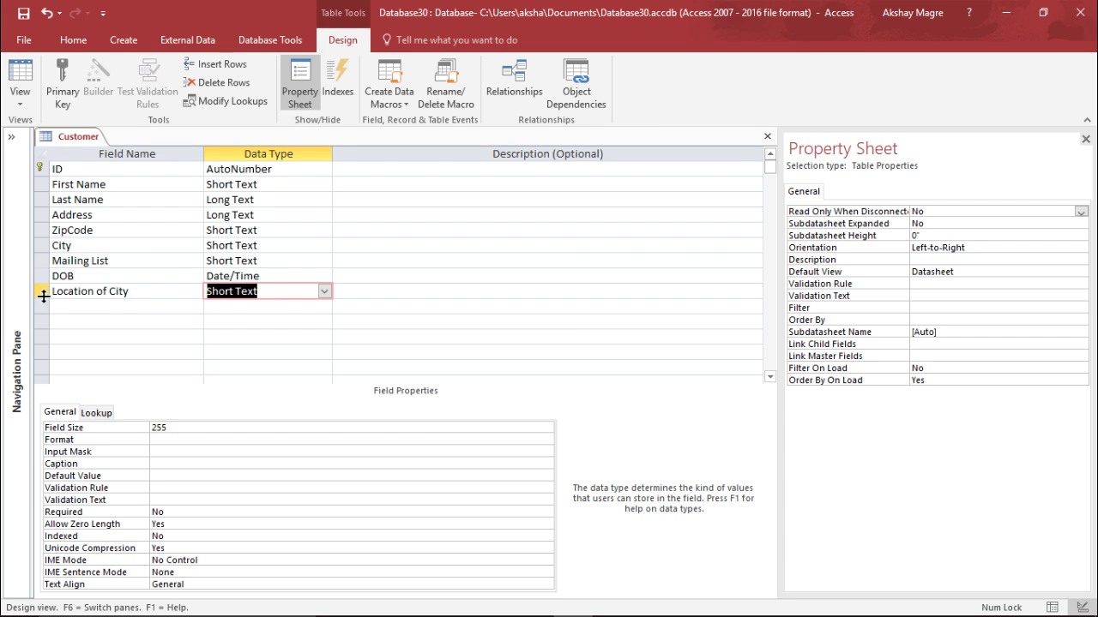
left_click(325, 291)
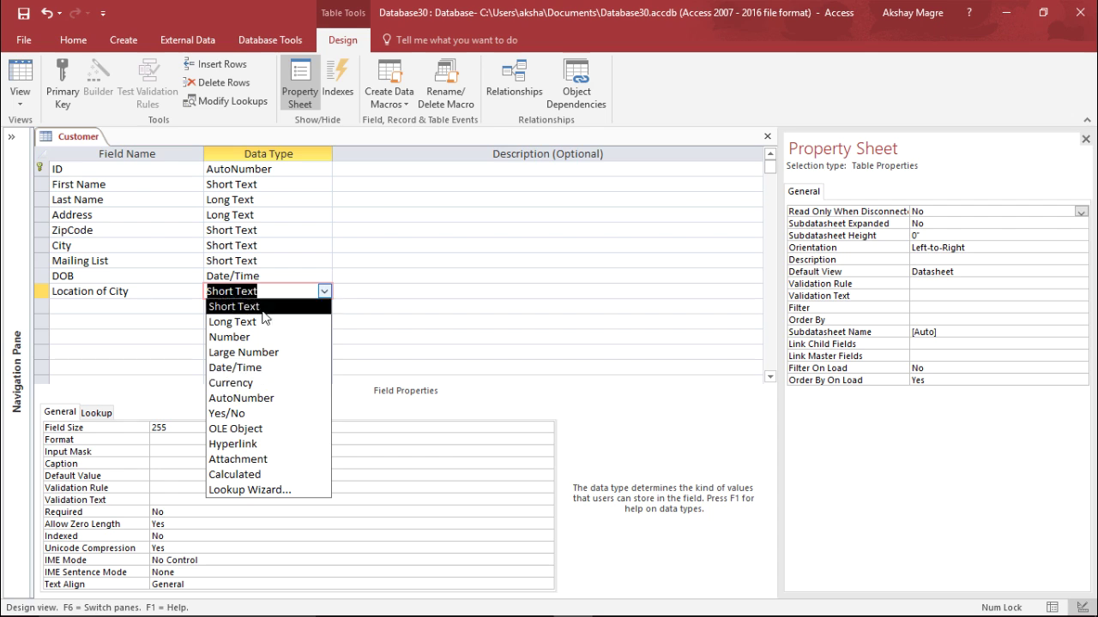
left_click(270, 414)
left_click(163, 316)
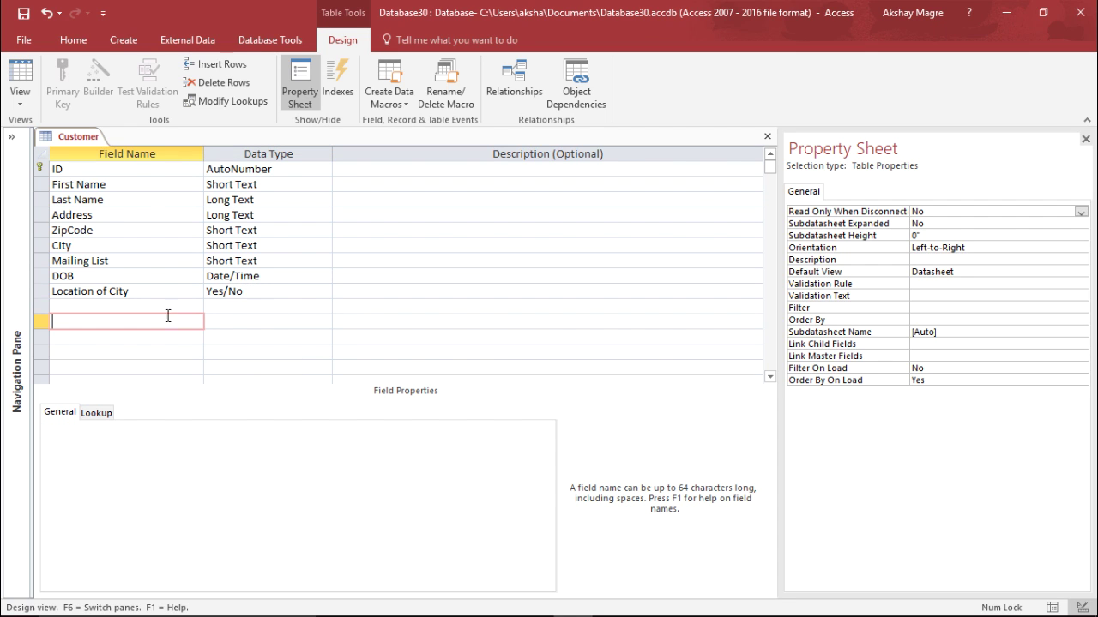
left_click(349, 174)
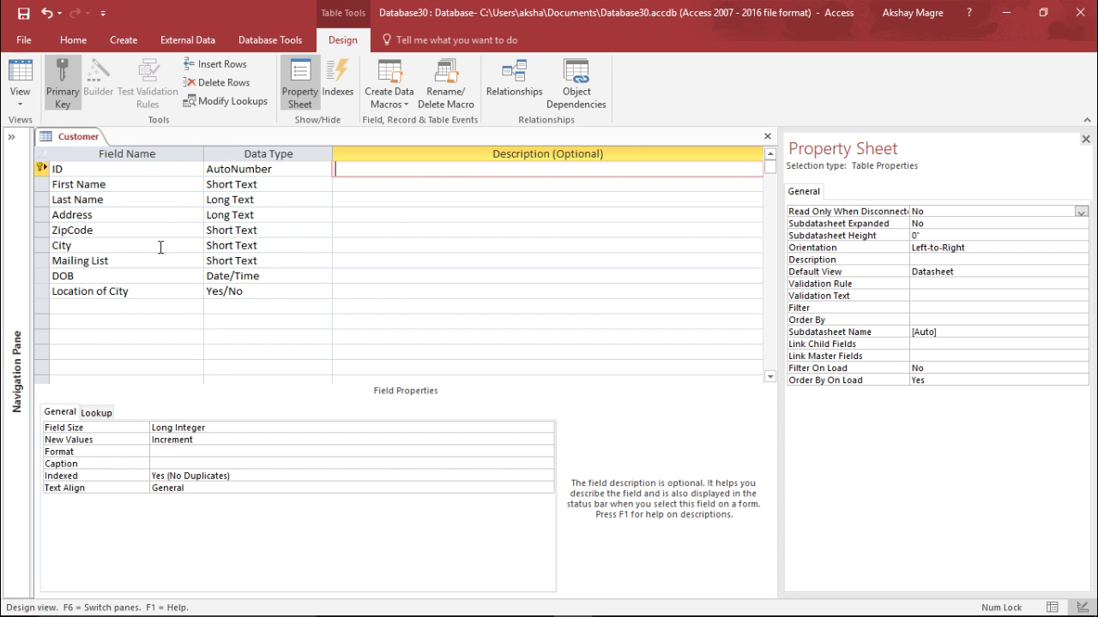
left_click(207, 215)
Save the Customer table and switch it to Datasheet View
left_click(21, 107)
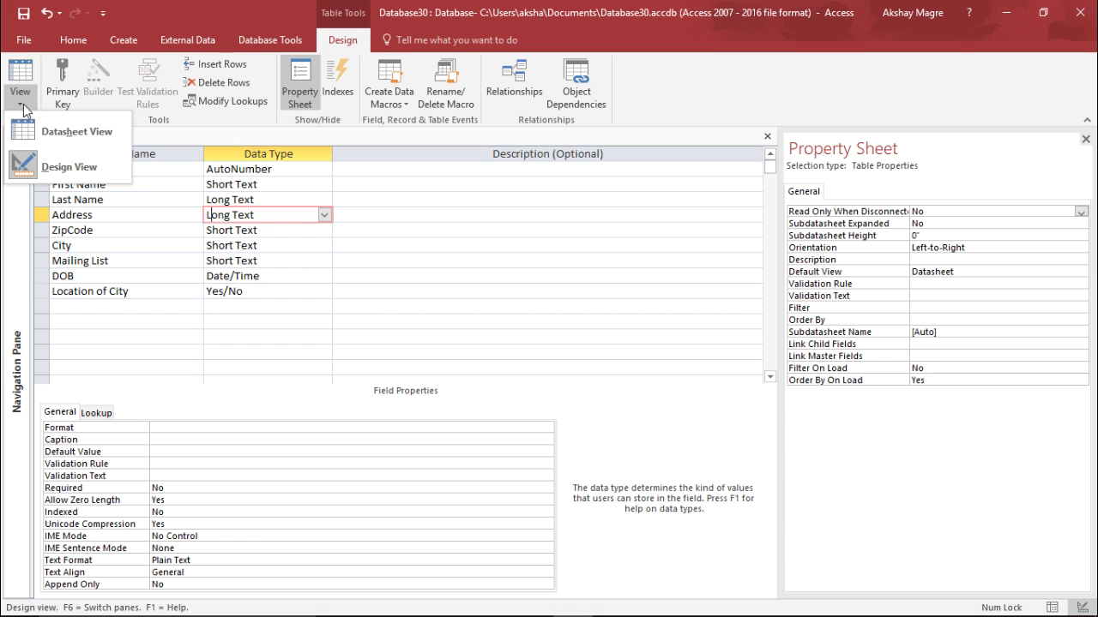
left_click(54, 130)
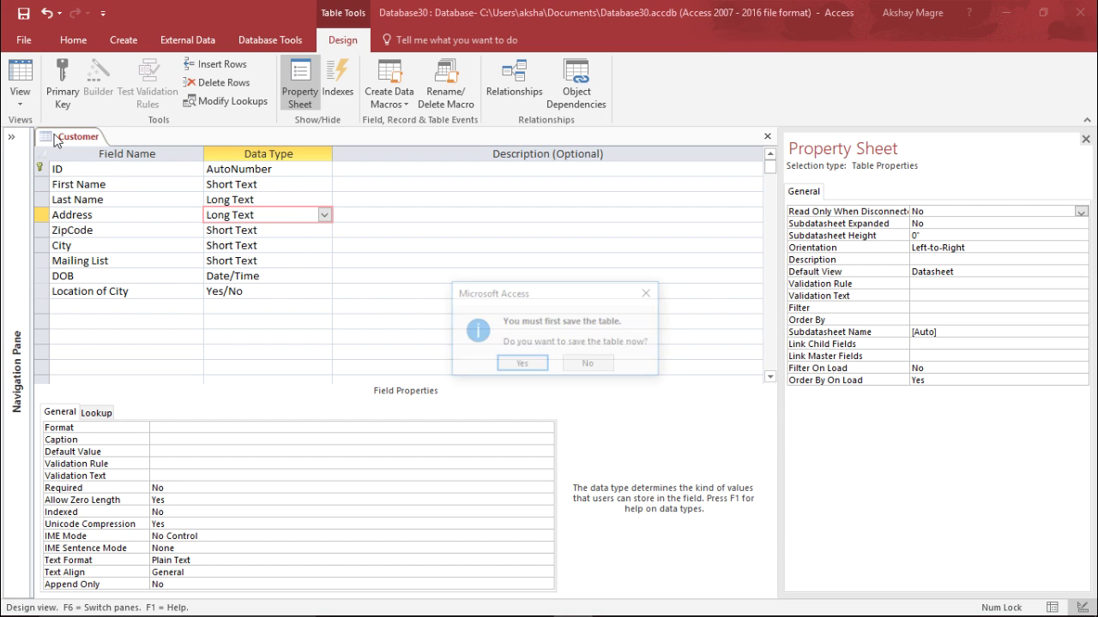
left_click(522, 365)
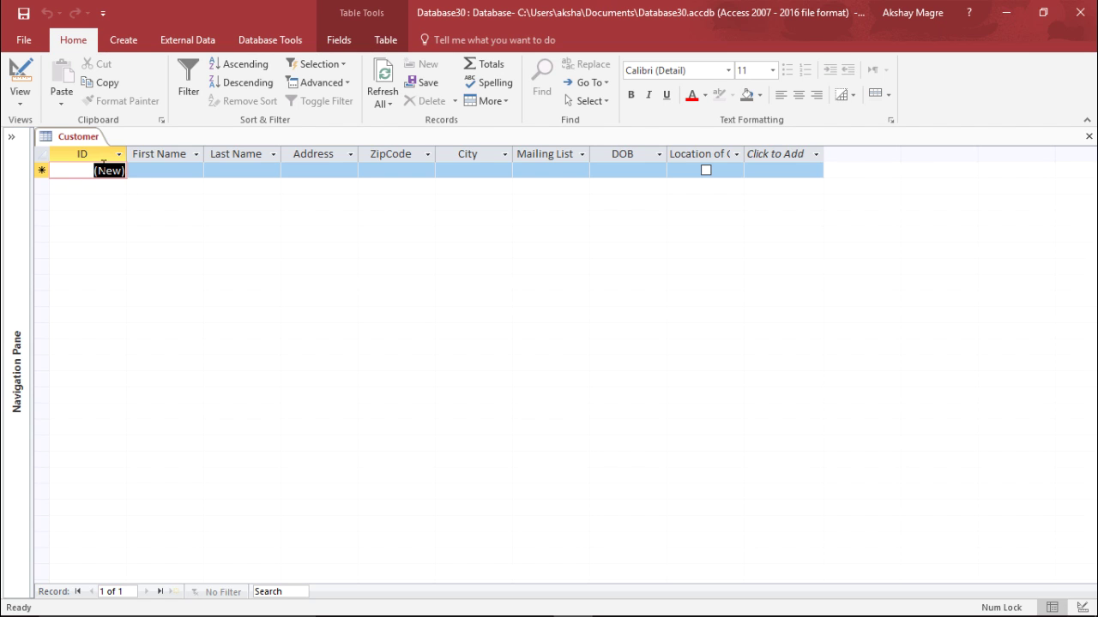
Enter the first customer's first and last name in the new record
key("Tab")
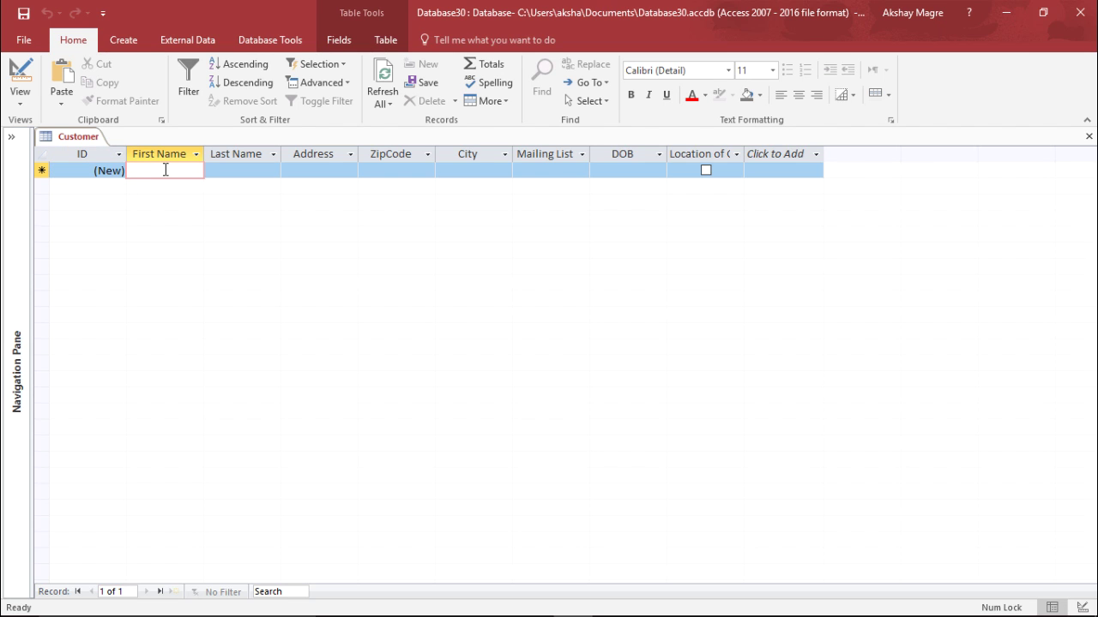
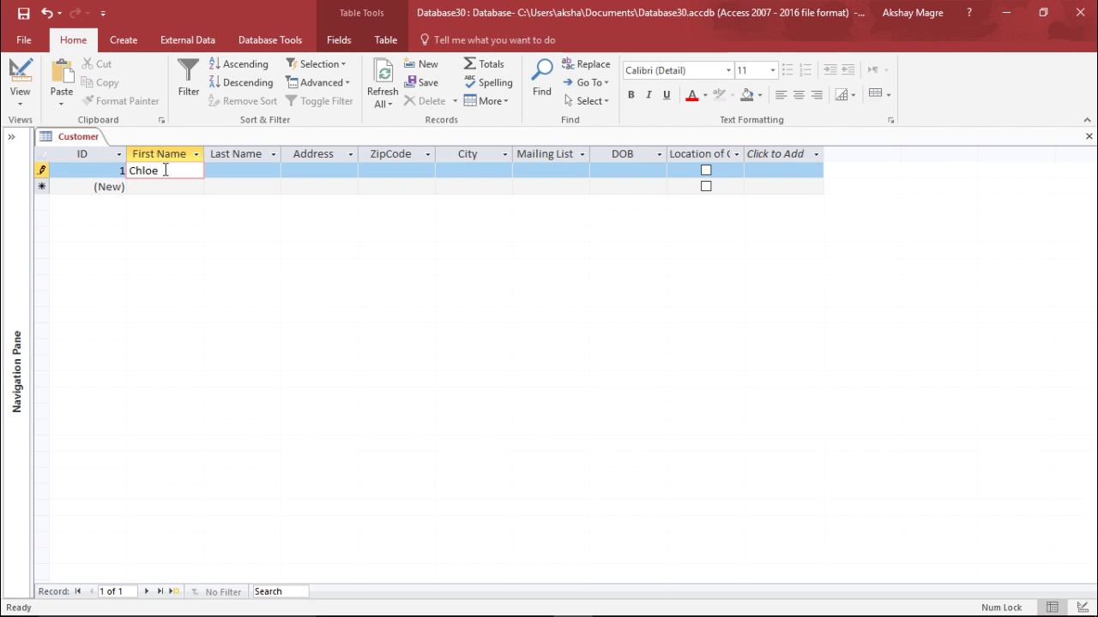
key("Tab")
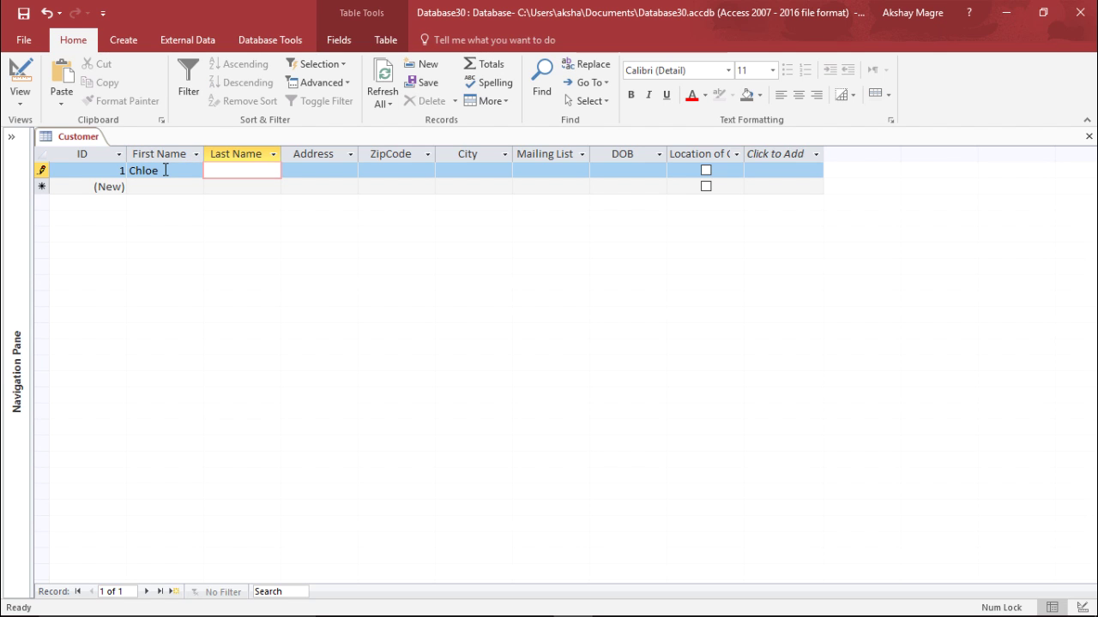
Fill in the first customer's street address, zip code and city, then move to Mailing List
key("Tab")
type("13th Avenu")
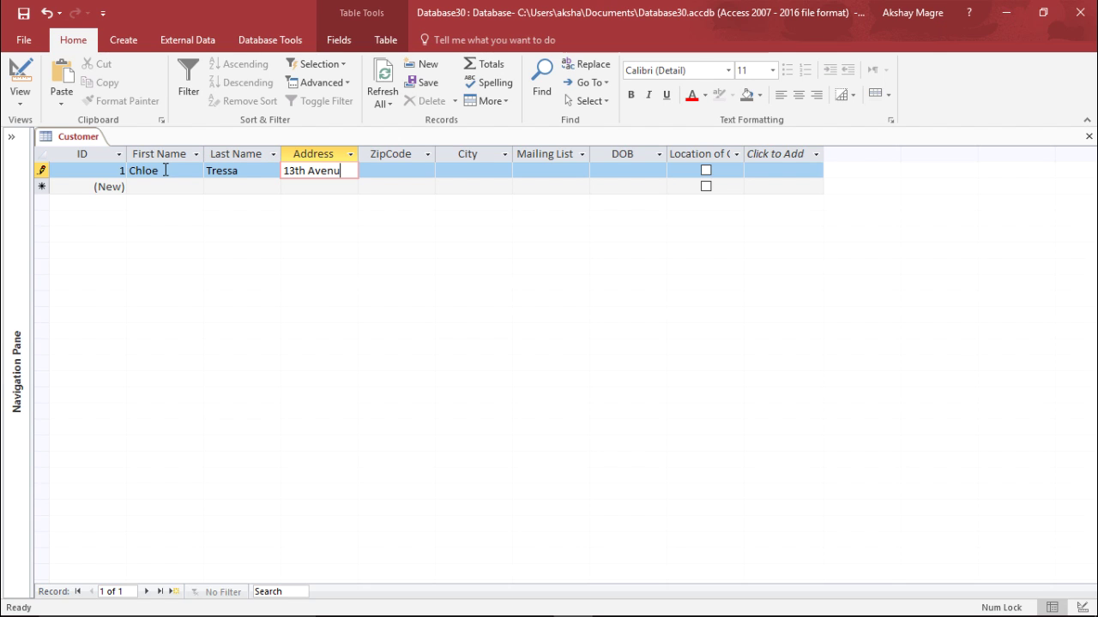
type("e Street")
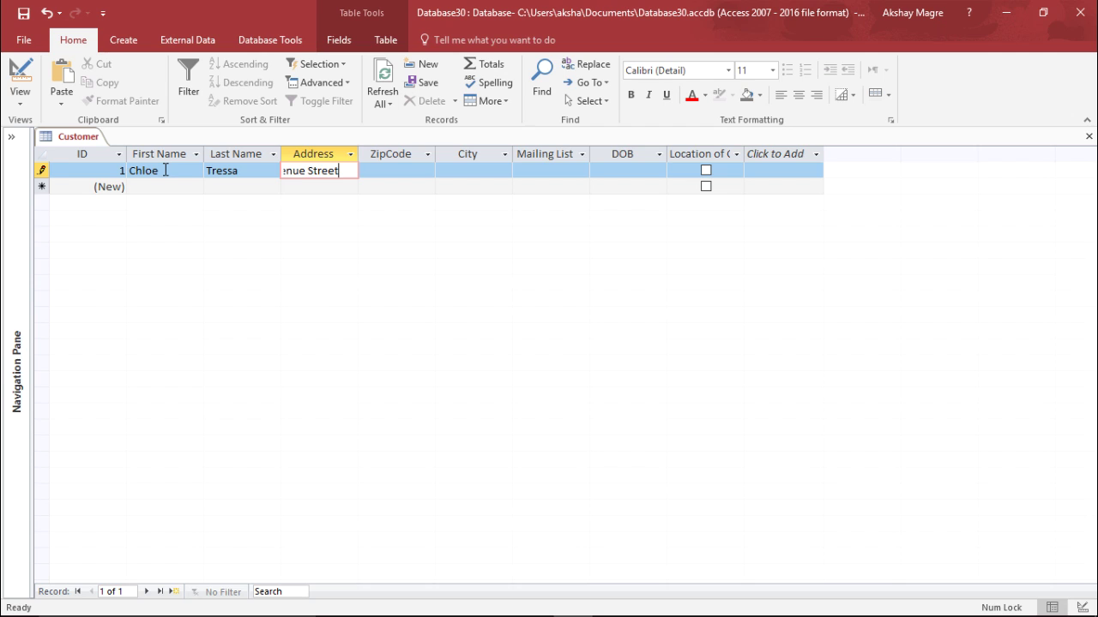
key("Tab")
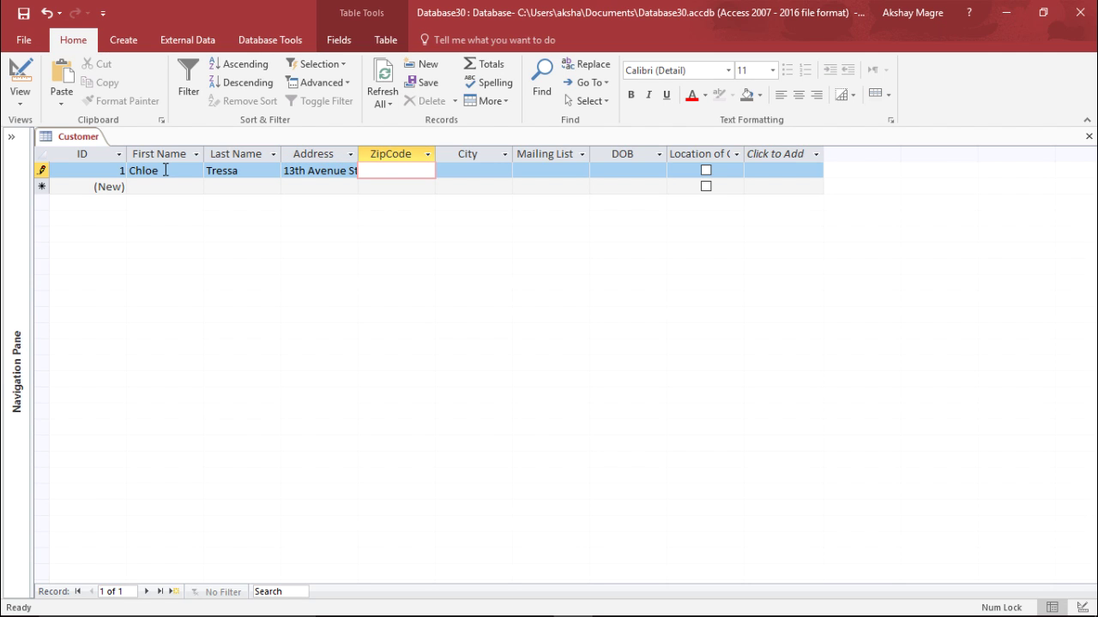
type("391038")
key("Tab")
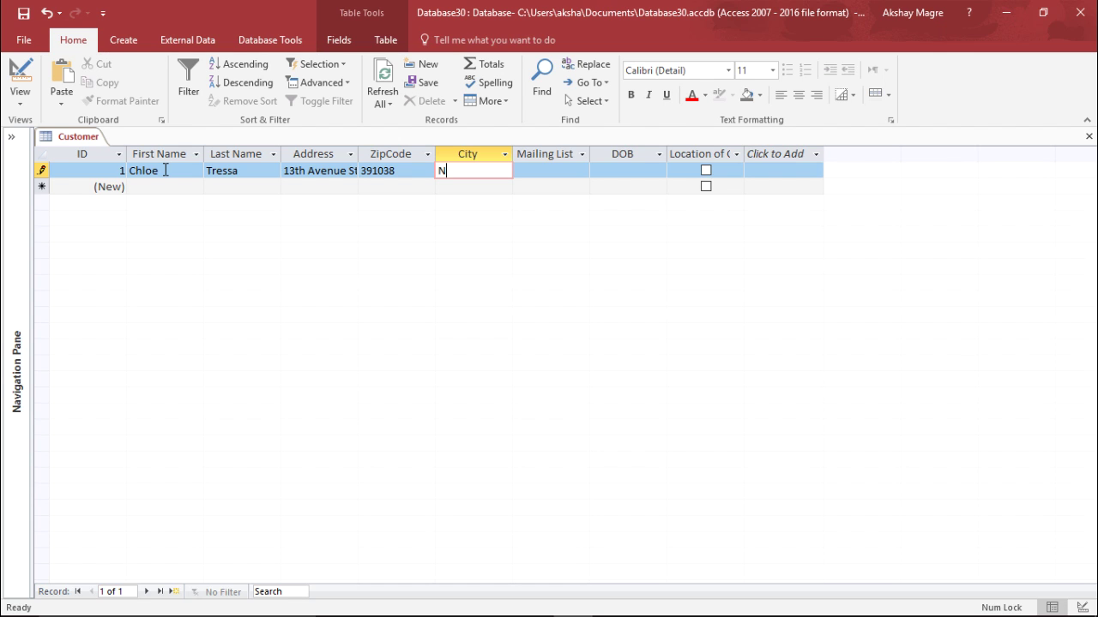
key("Tab")
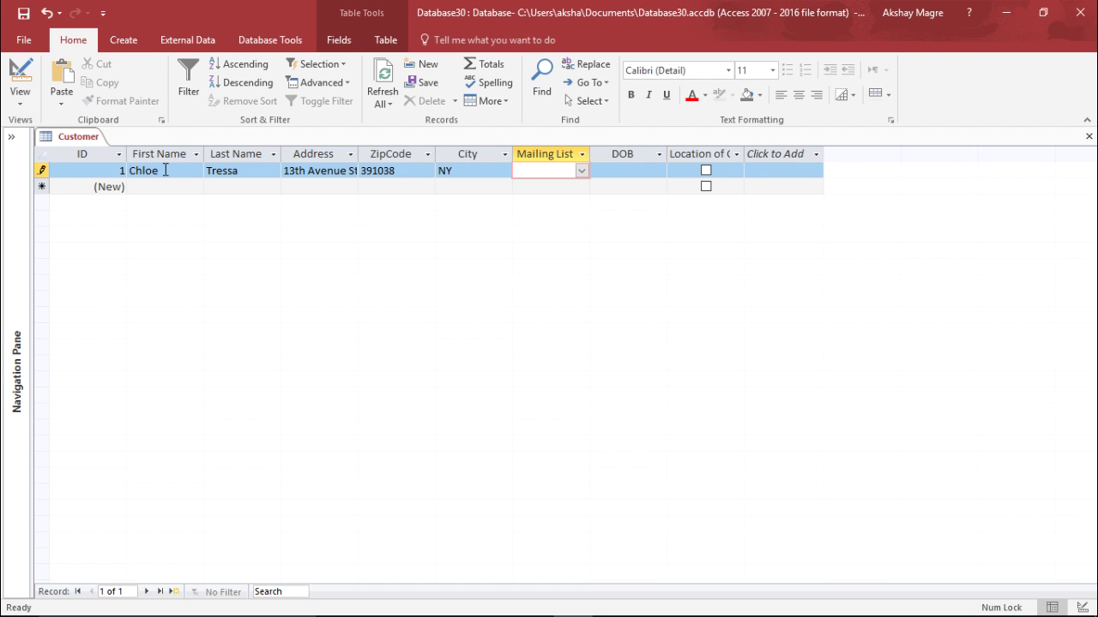
Set the first customer's Mailing List to Yes and DOB to 4 September 2014
left_click(583, 172)
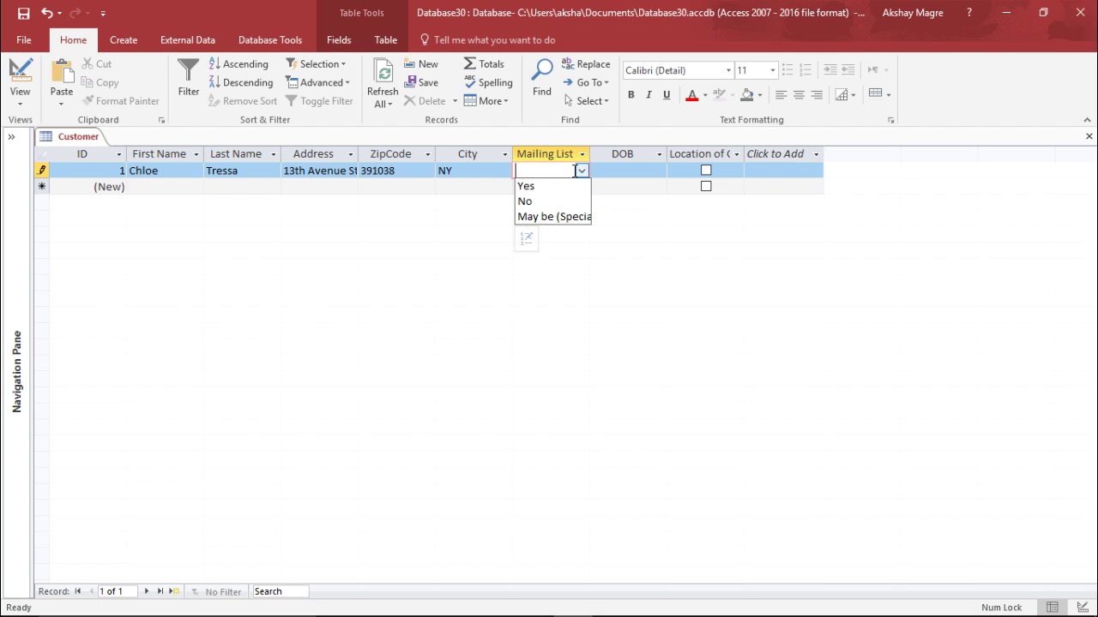
left_click(544, 185)
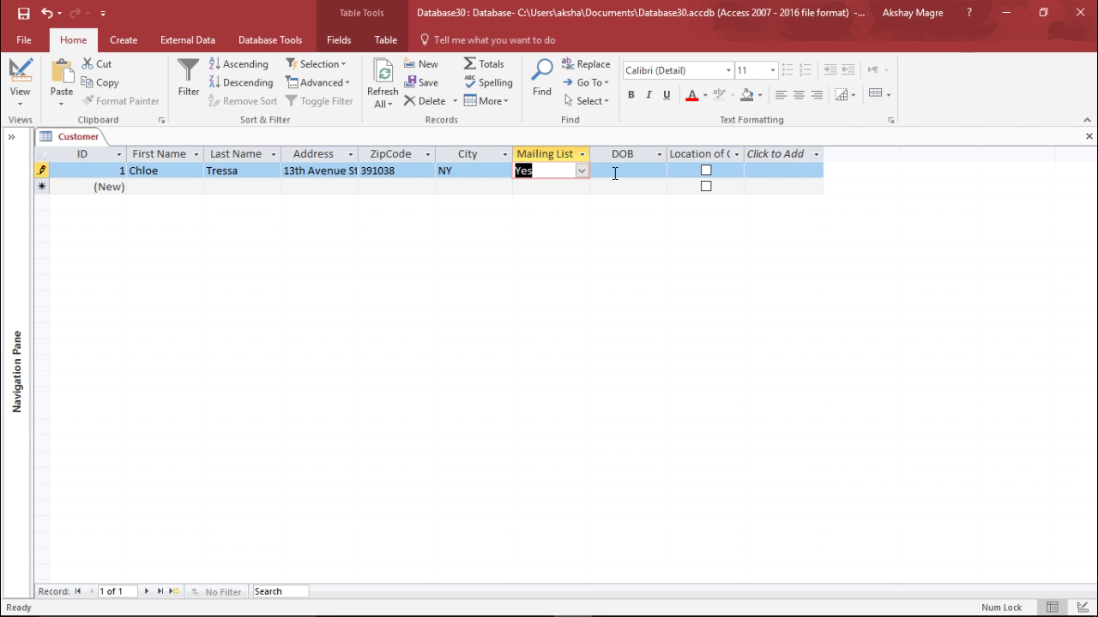
left_click(615, 171)
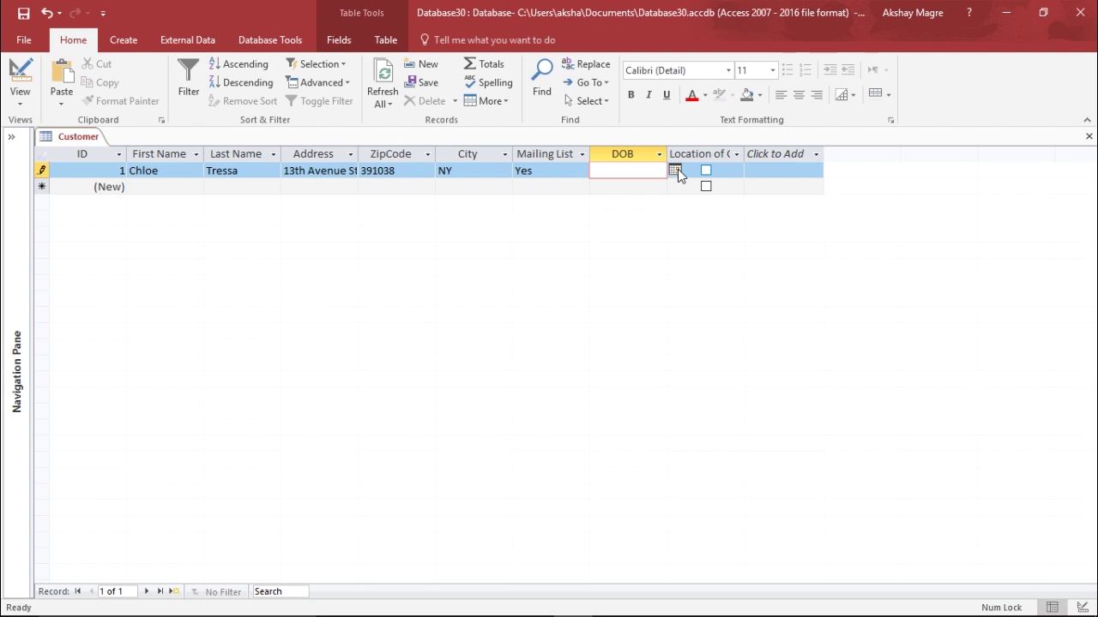
left_click(675, 171)
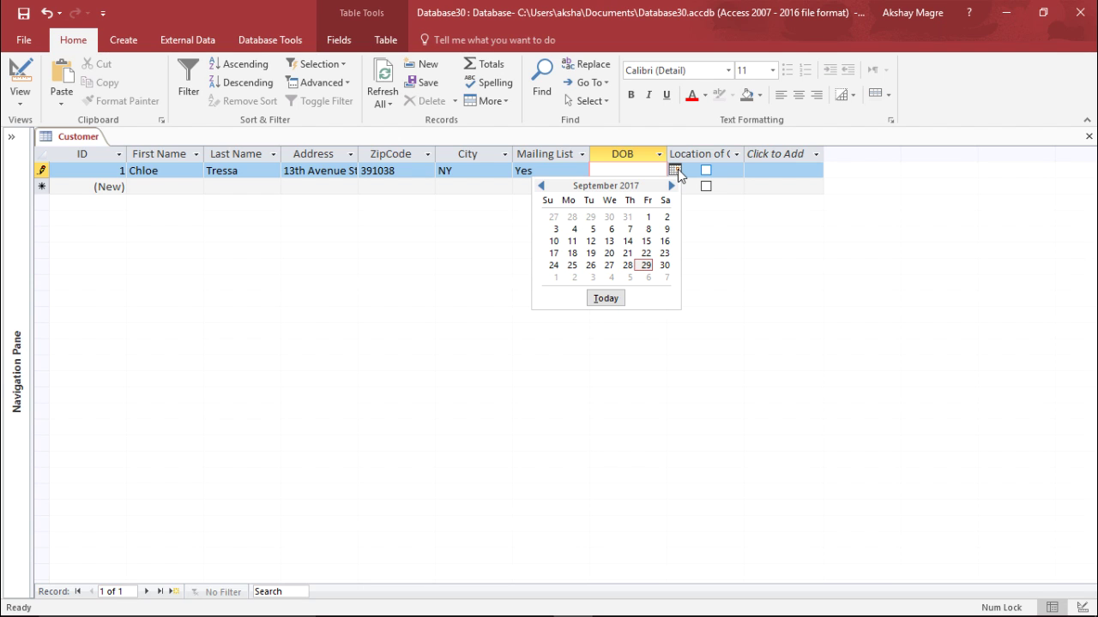
double_click(542, 185)
triple_click(542, 185)
triple_click(542, 186)
double_click(542, 185)
left_click(542, 185)
double_click(541, 185)
triple_click(542, 186)
triple_click(542, 186)
double_click(542, 185)
triple_click(542, 185)
triple_click(542, 185)
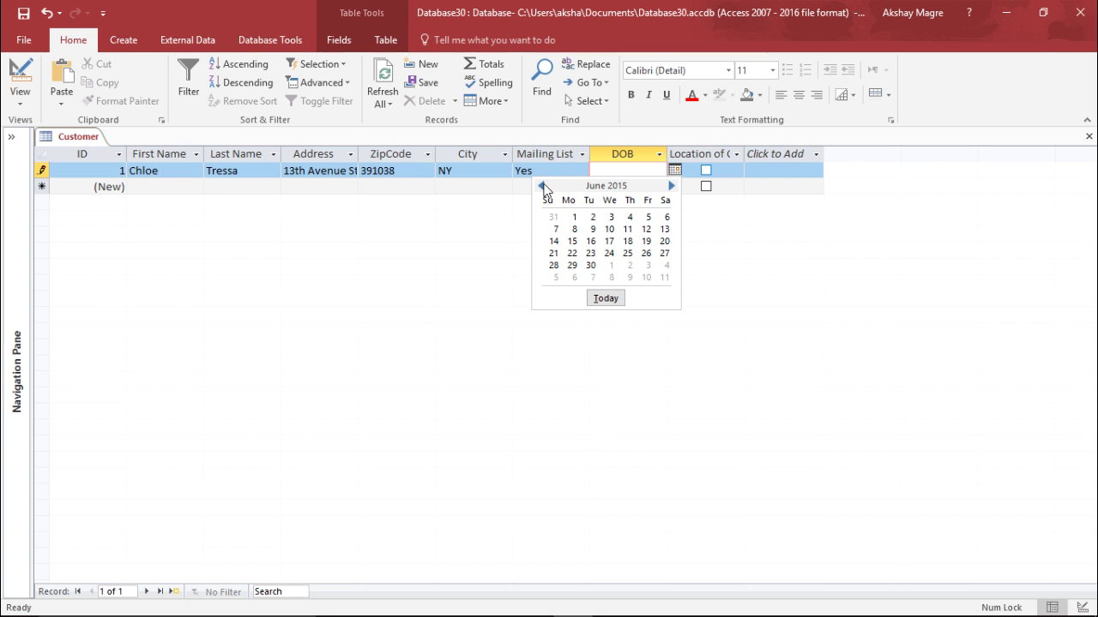
triple_click(542, 185)
triple_click(542, 185)
triple_click(542, 185)
left_click(630, 217)
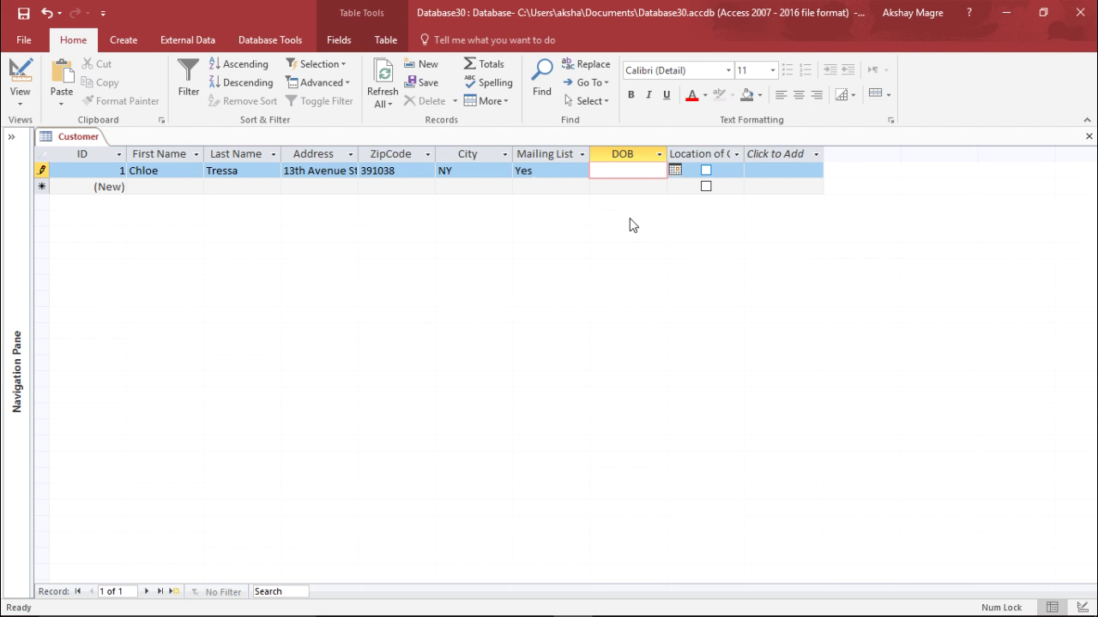
Tick Location of City for the first customer and widen the Location of City column
left_click(706, 170)
left_click(739, 155)
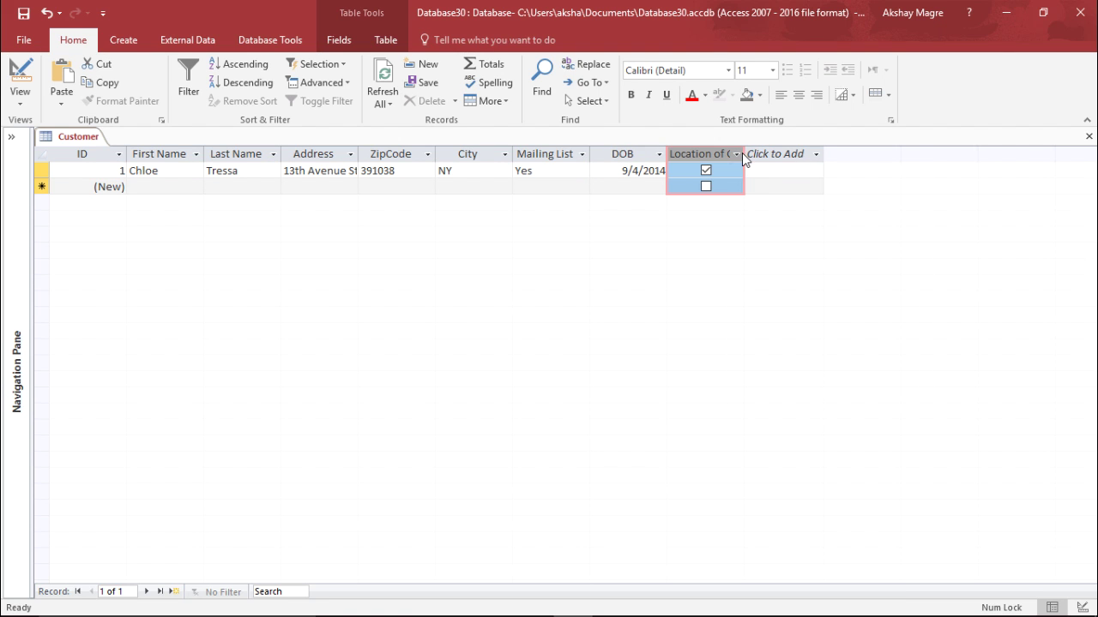
left_click(740, 155)
left_click(741, 154)
left_click(783, 169)
left_click_drag(743, 154, 809, 157)
left_click(810, 158)
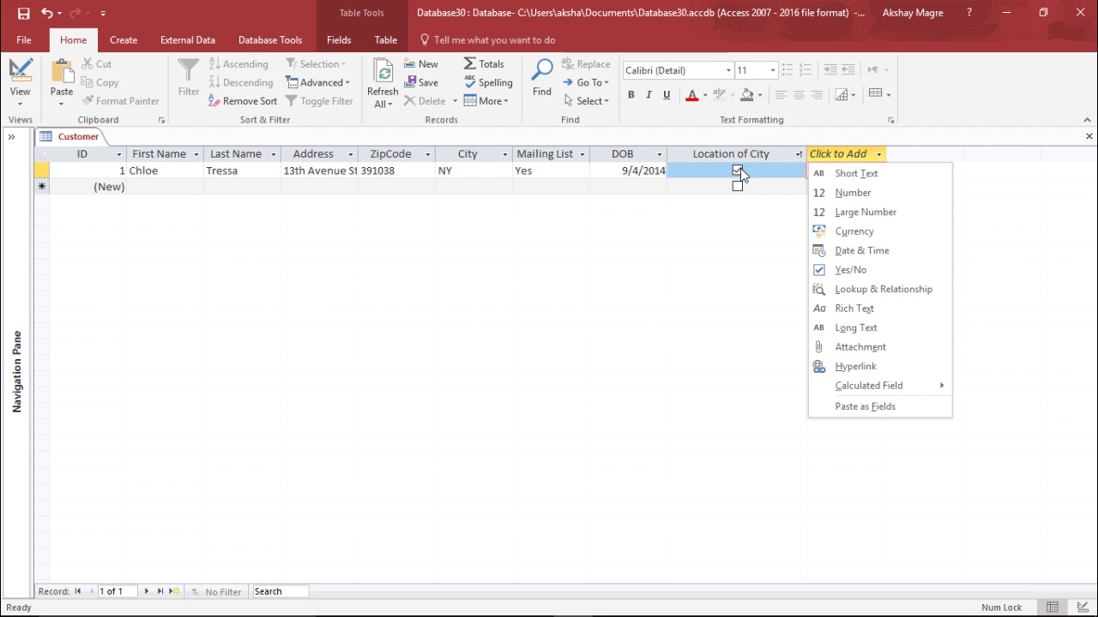
Leave Location of City unticked for the first customer and save the record
left_click(736, 171)
left_click(736, 171)
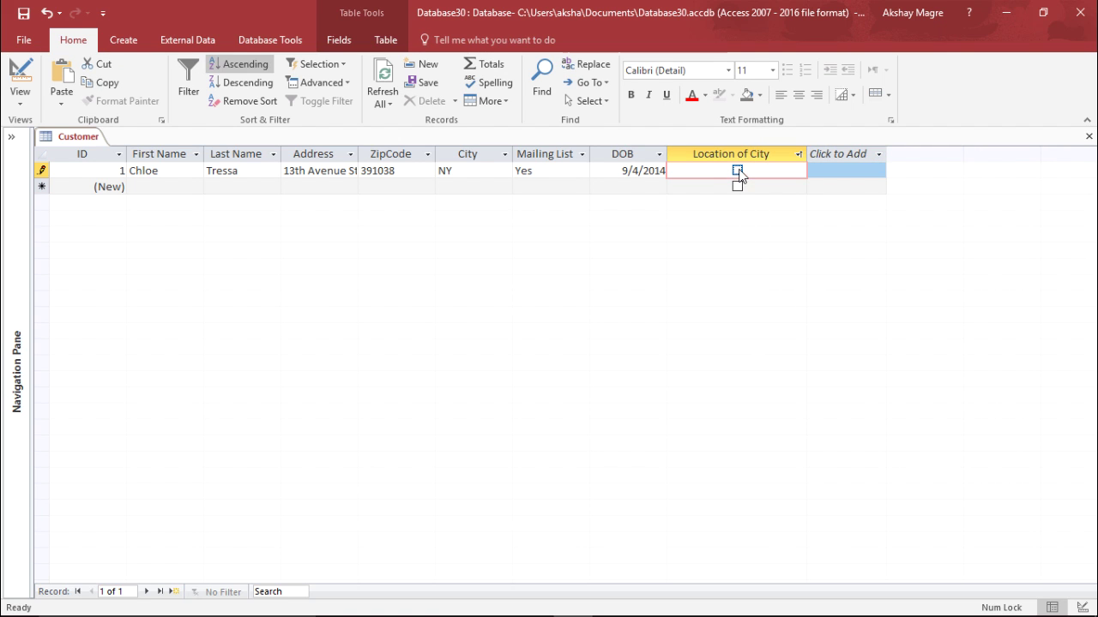
left_click(738, 171)
left_click(738, 171)
left_click(736, 172)
key("Tab")
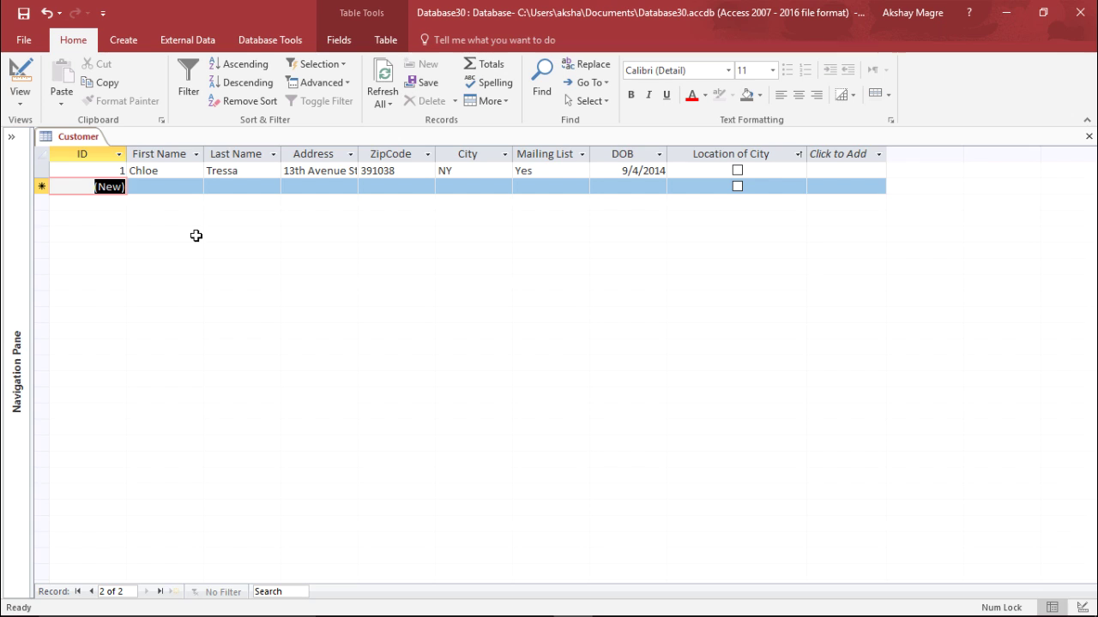
Enter the second customer's first and last name in the new row
key("Tab")
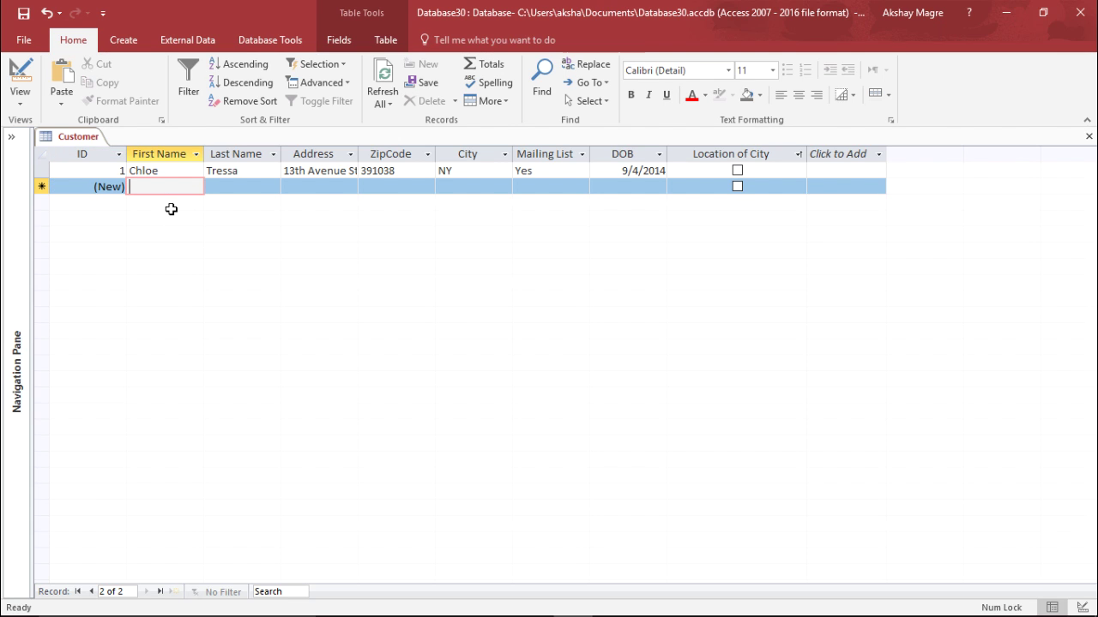
key("Tab")
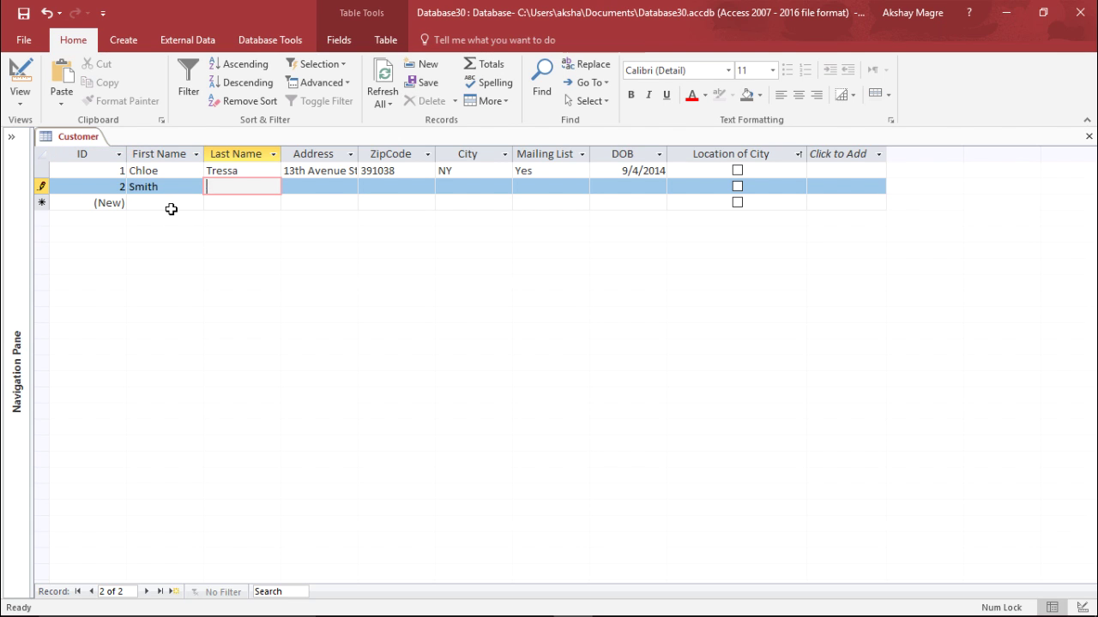
Fill in the second customer's street address, zip code and city, then move to Mailing List
key("Tab")
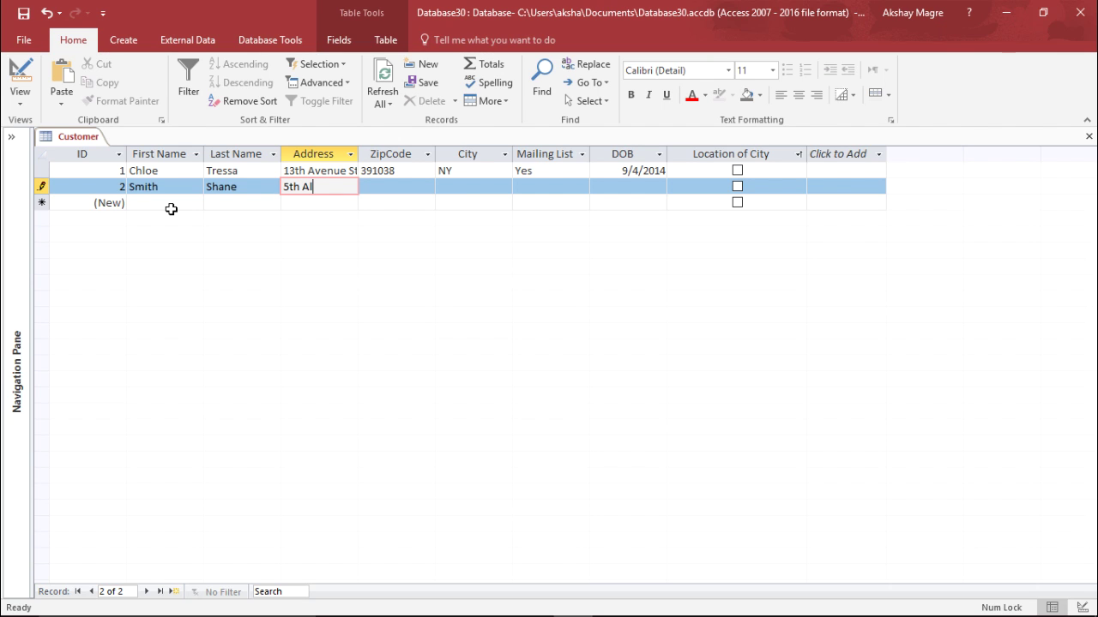
type("Road")
key("Tab")
type("4386")
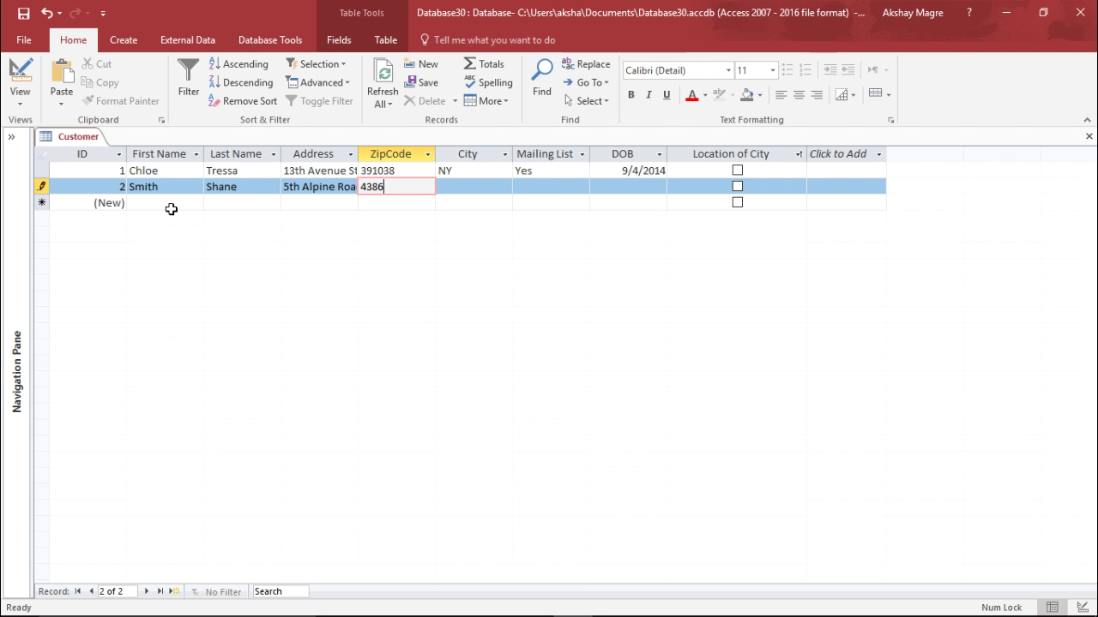
key("Tab")
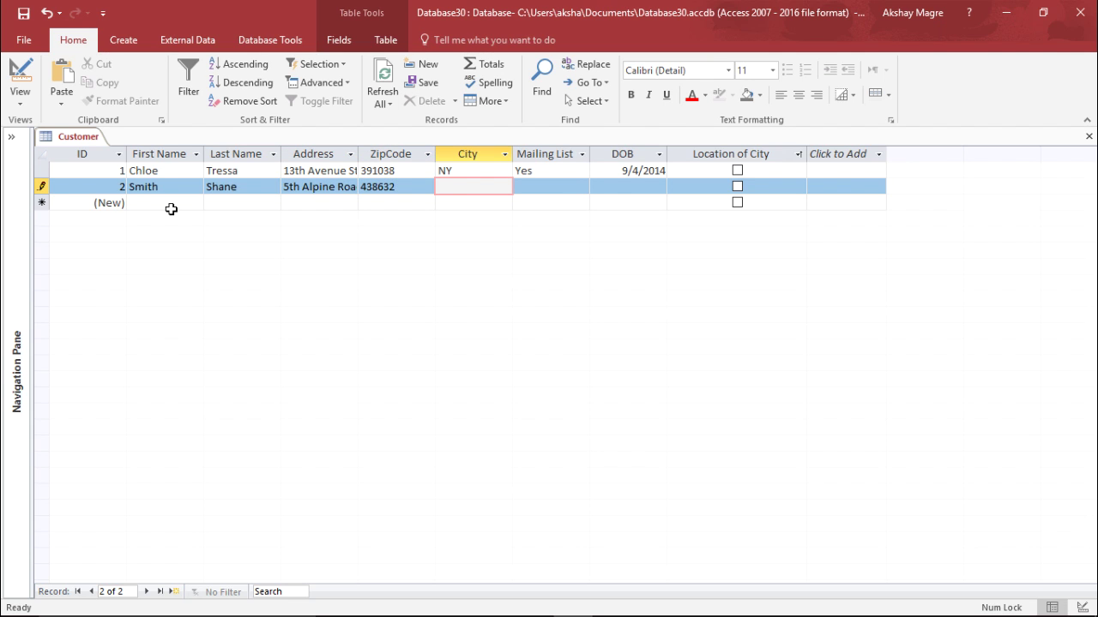
key("Tab")
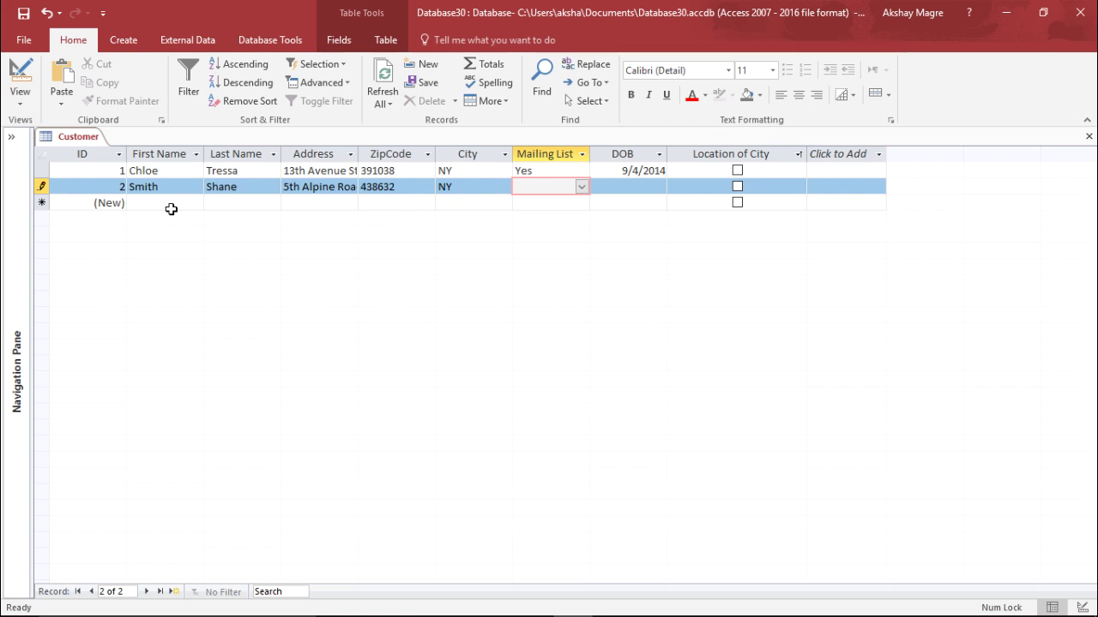
Set the second customer's Mailing List to No and DOB to 4 April 2015
left_click(581, 186)
left_click(574, 216)
left_click(632, 186)
left_click(661, 187)
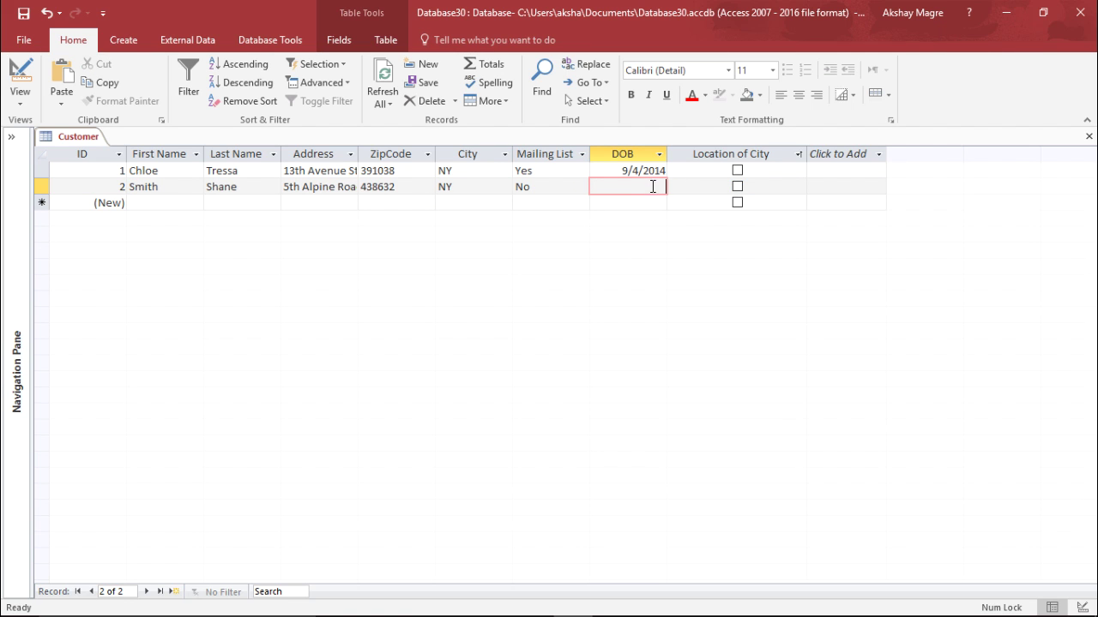
left_click(674, 186)
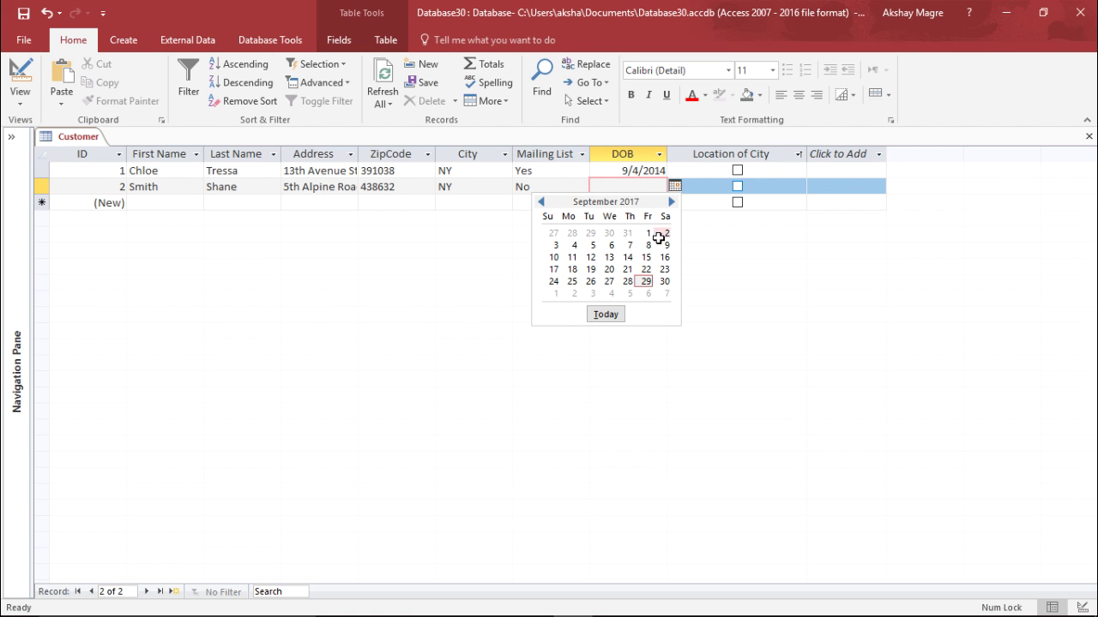
left_click(540, 201)
left_click(540, 201)
left_click(539, 202)
left_click(537, 202)
left_click(539, 202)
left_click(539, 202)
left_click(539, 201)
left_click(540, 201)
left_click(539, 202)
left_click(539, 202)
left_click(539, 201)
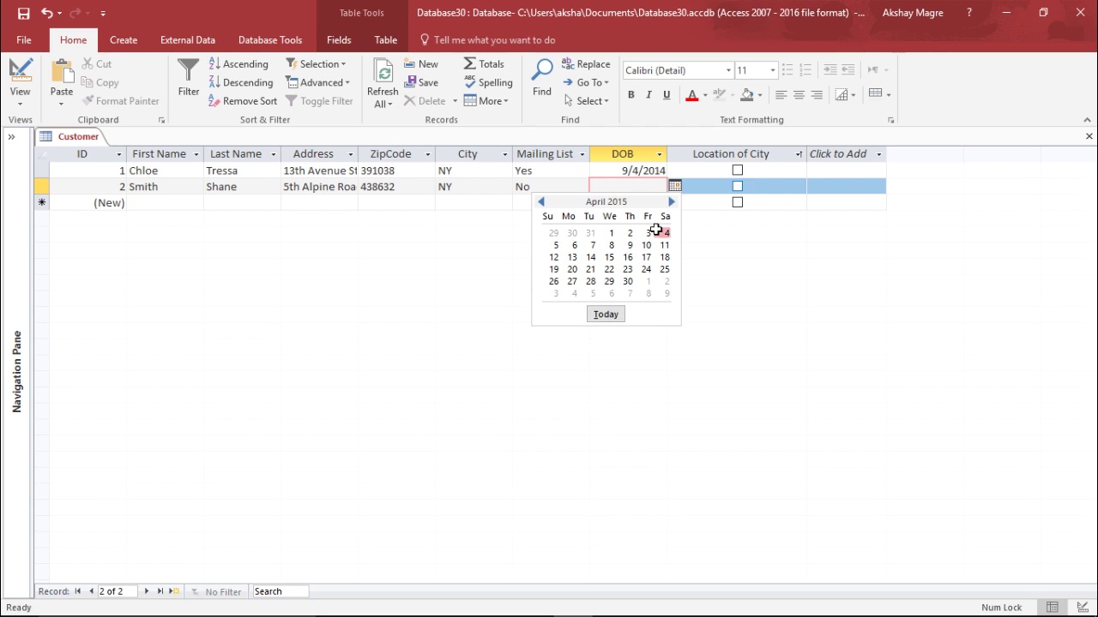
left_click(666, 232)
Tick Location of City for the second customer, then return to edit the first customer's zip code
left_click(737, 186)
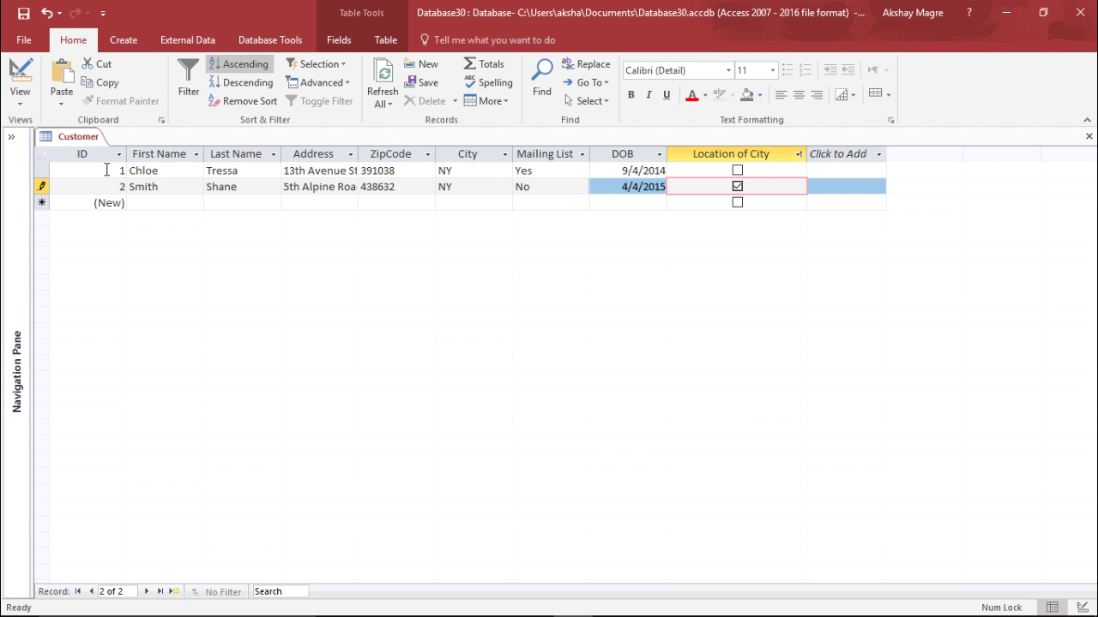
left_click(103, 171)
left_click(103, 186)
left_click(120, 170)
left_click(270, 169)
left_click(390, 170)
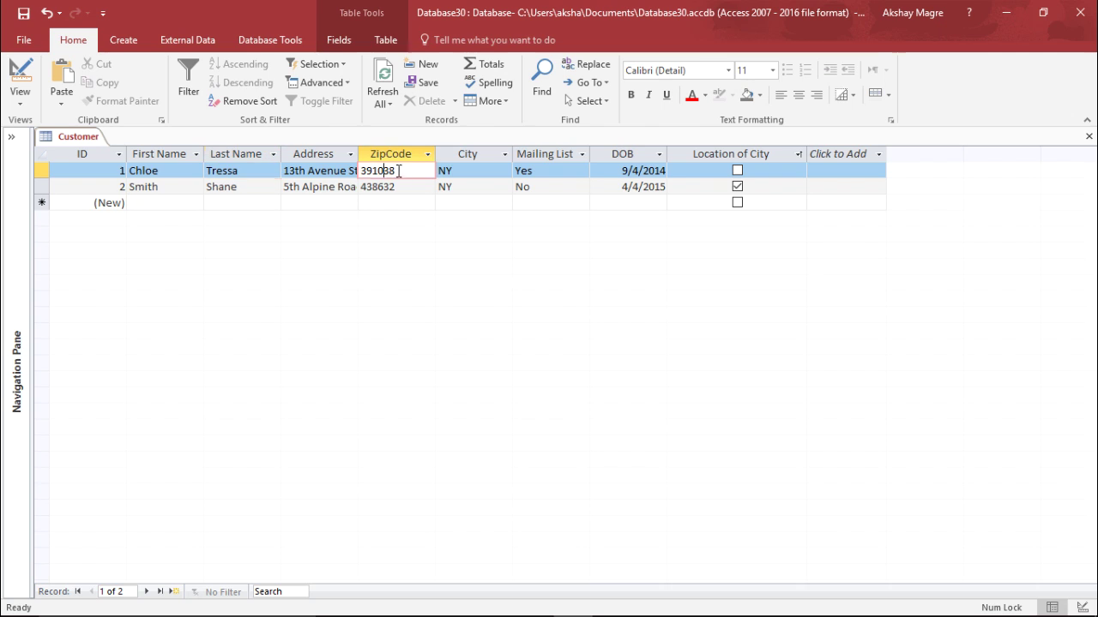